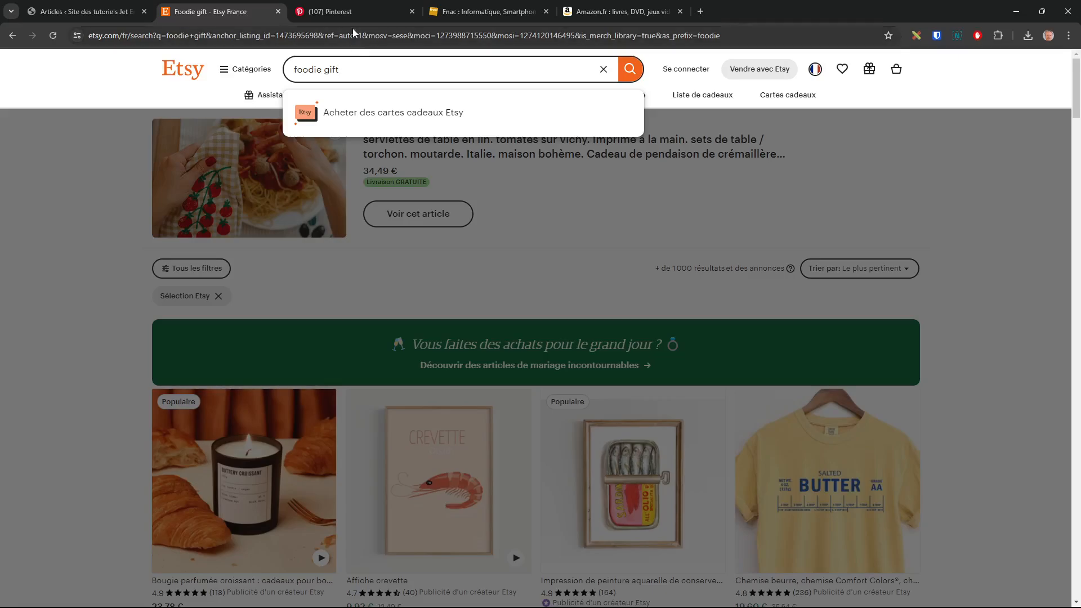
# Examine the search suggestions on the open Pinterest and Fnac pages and for "rtx" on Amazon.
pyautogui.click(353, 12)
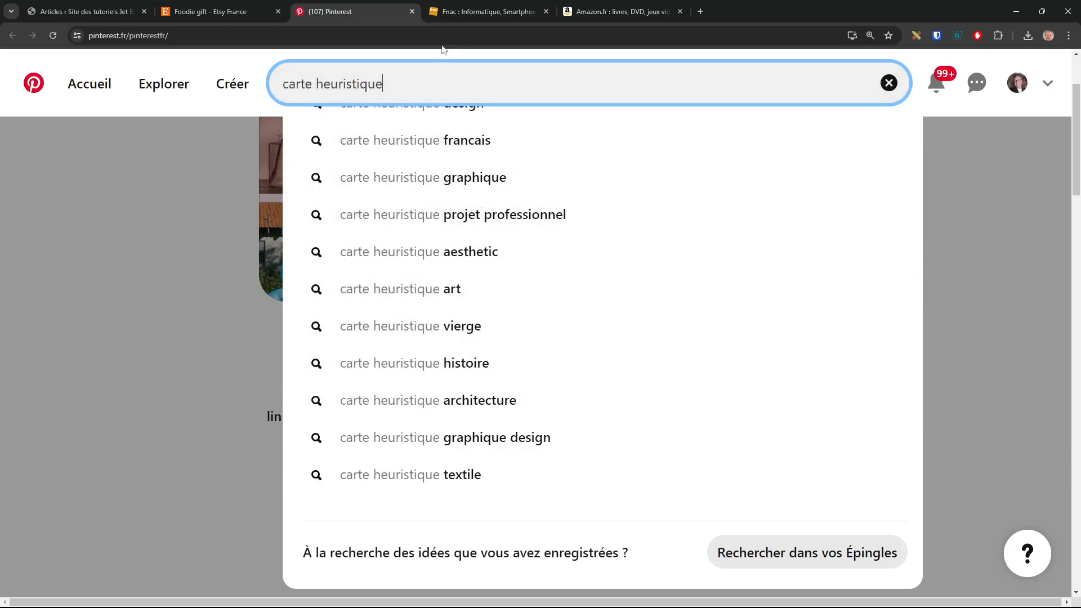
pyautogui.click(478, 12)
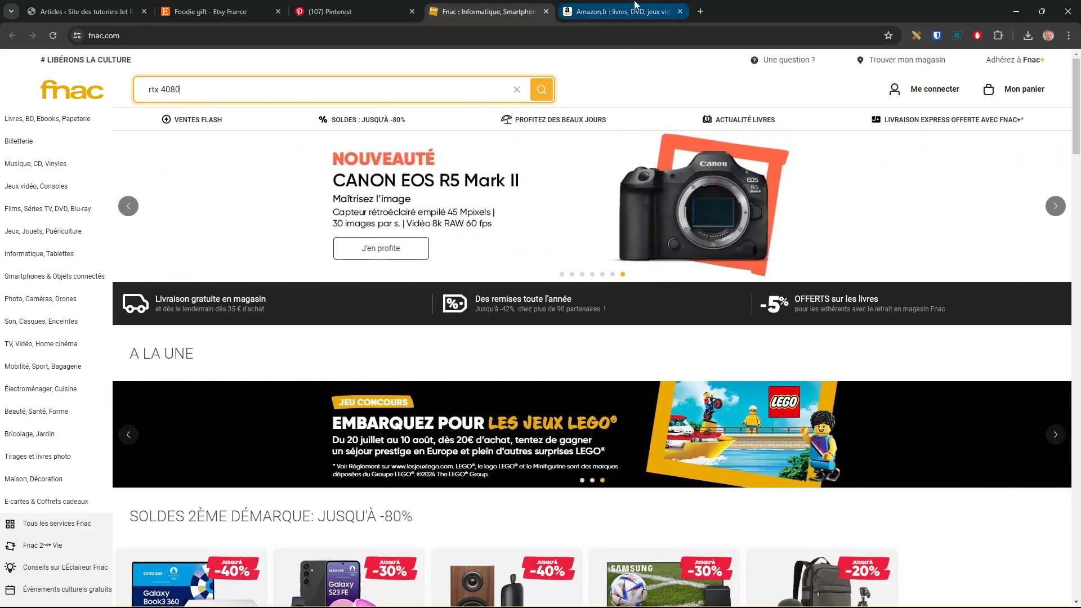
pyautogui.click(620, 12)
pyautogui.click(362, 66)
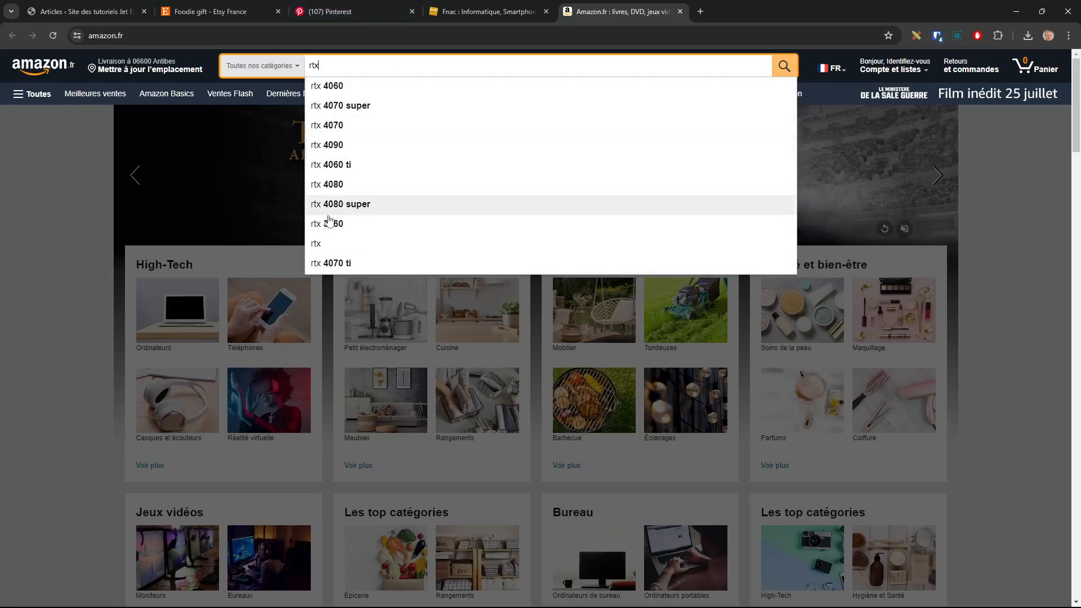
# In the WordPress admin, set Elementor's Search feature to Actif and save the settings.
pyautogui.click(73, 14)
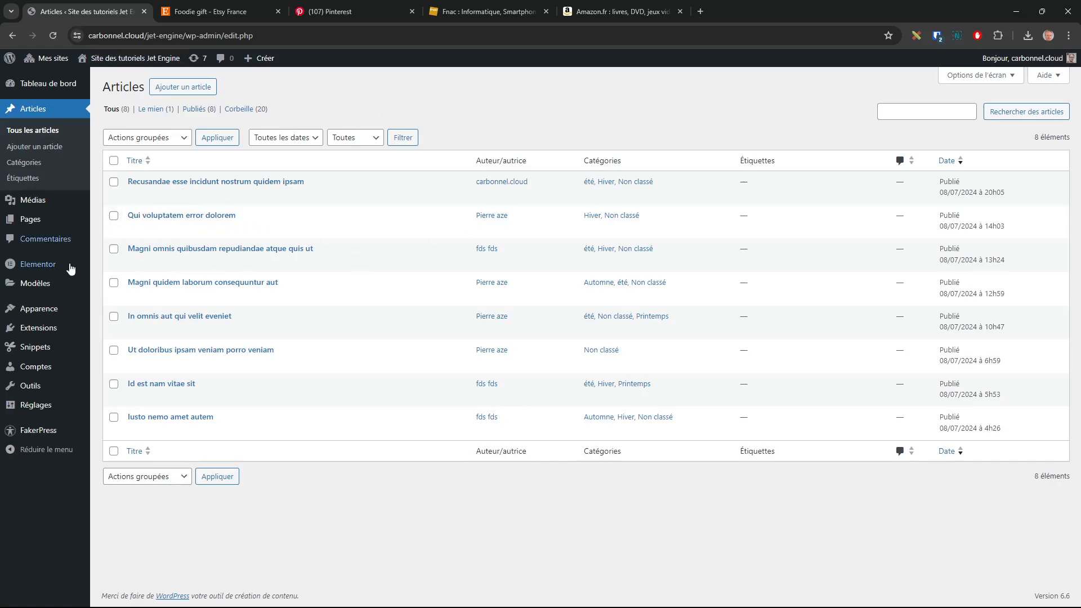
pyautogui.moveTo(55, 282)
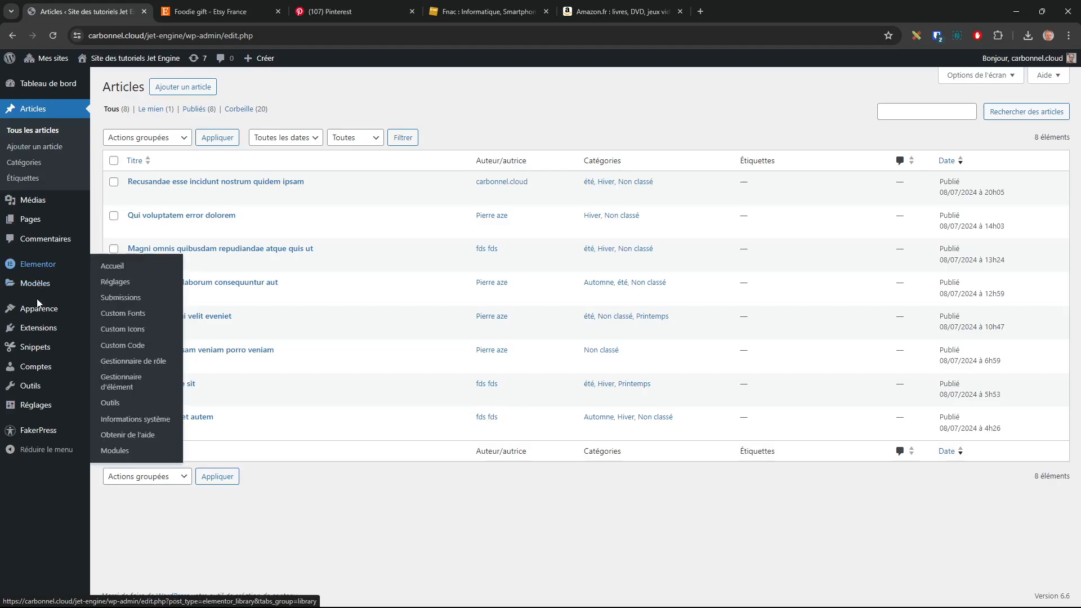
pyautogui.click(118, 283)
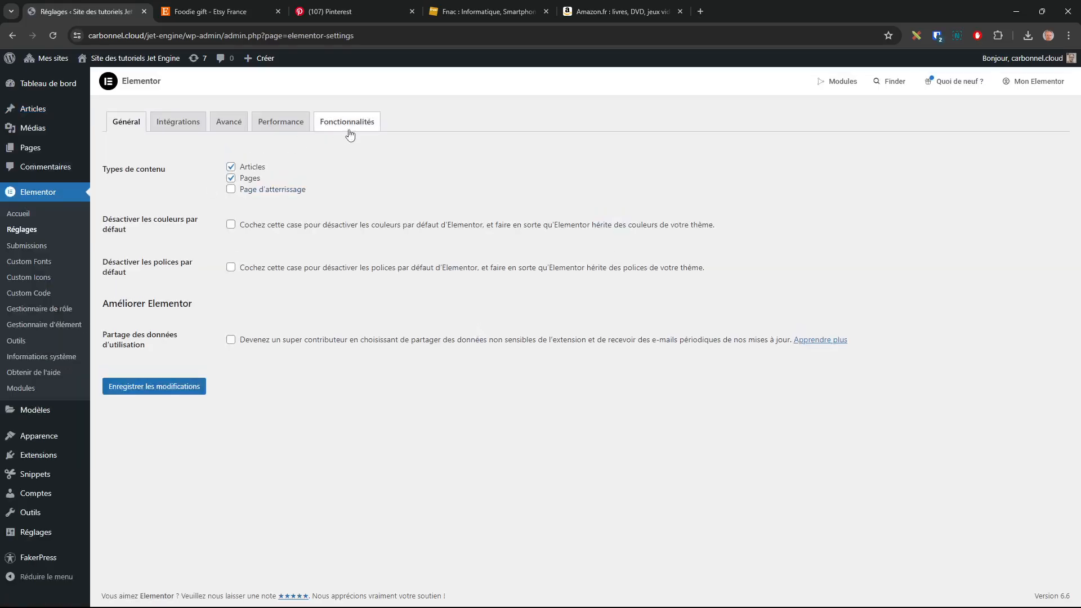
pyautogui.click(354, 121)
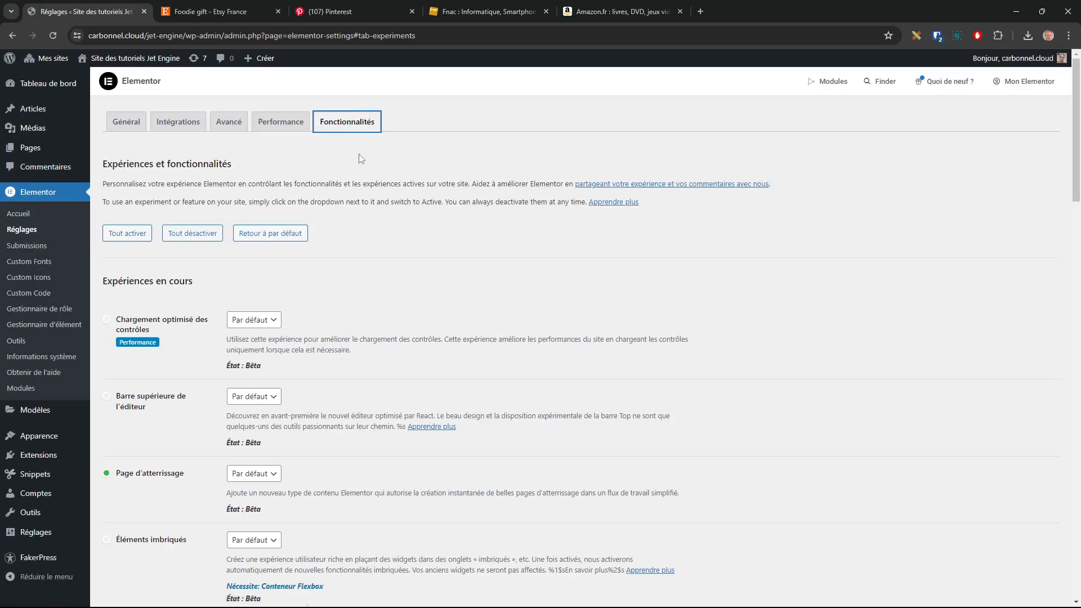
pyautogui.scroll(-6, 380, 327)
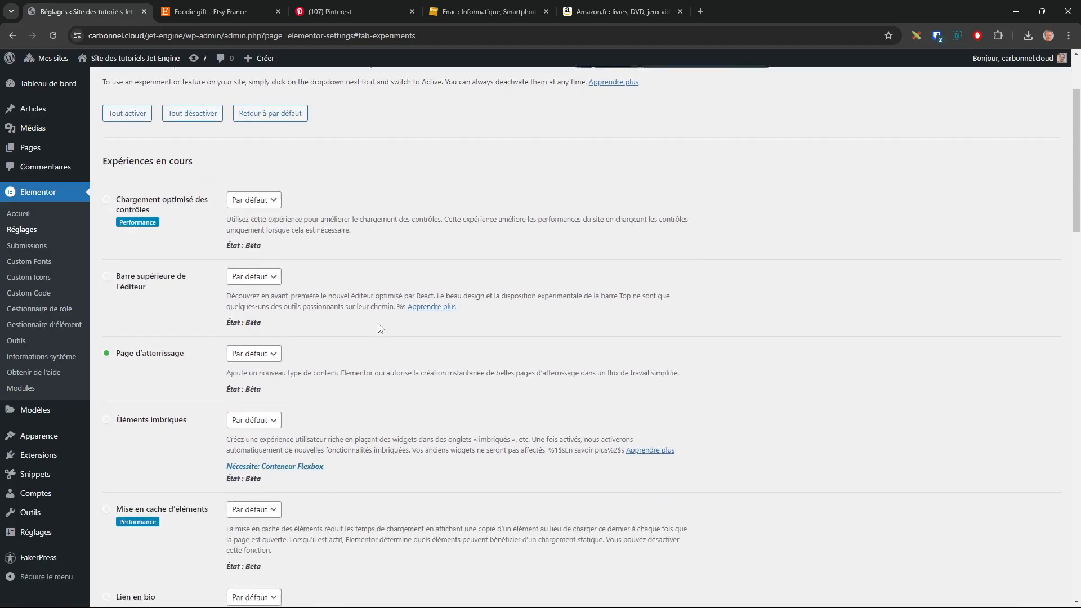
pyautogui.scroll(-2, 380, 327)
pyautogui.scroll(-5, 380, 321)
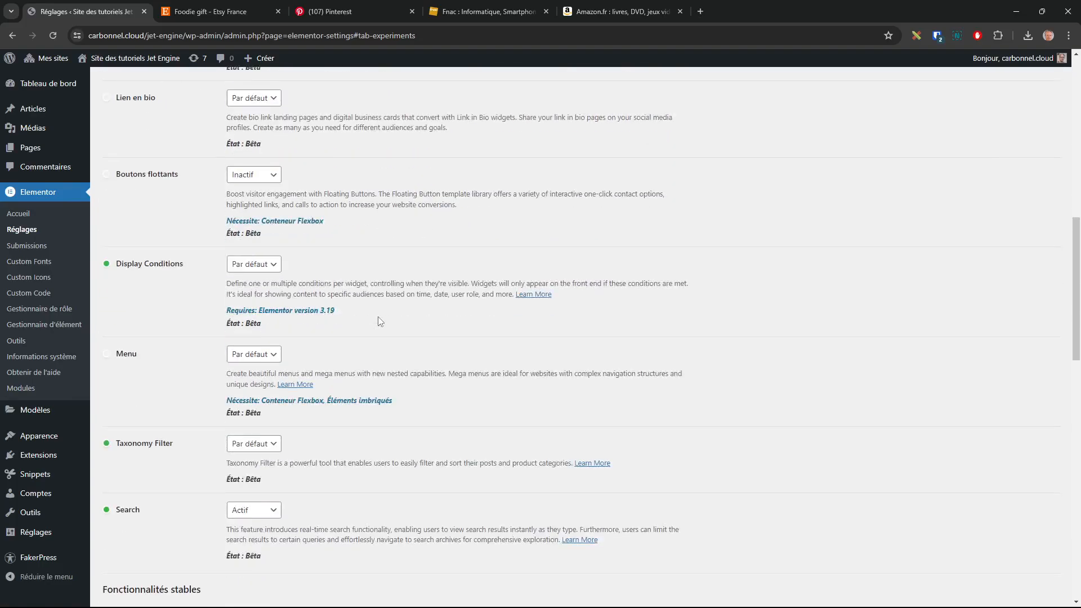
pyautogui.click(256, 398)
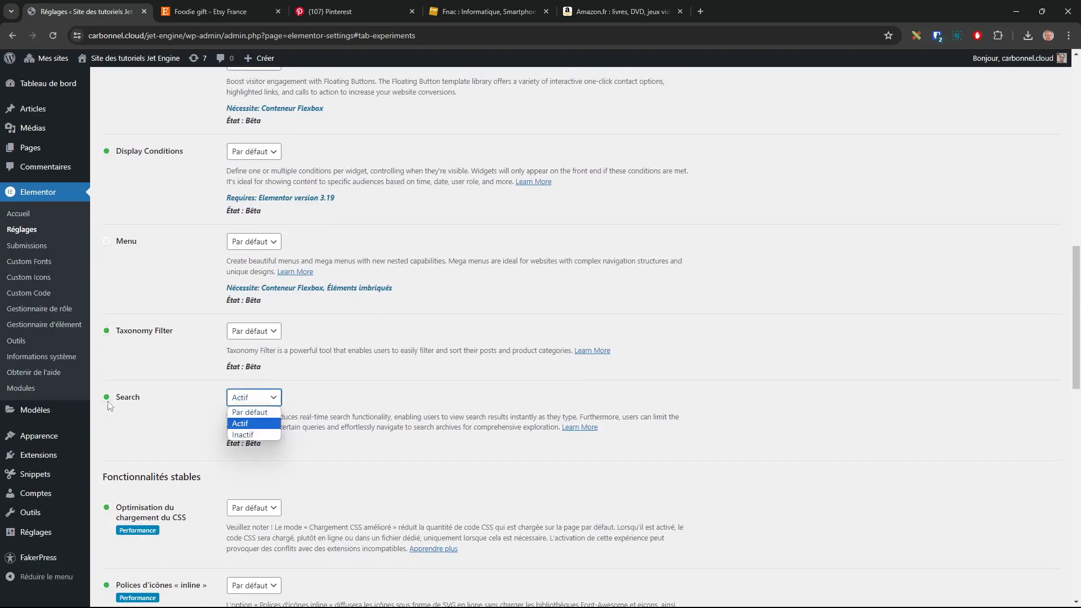
pyautogui.click(252, 423)
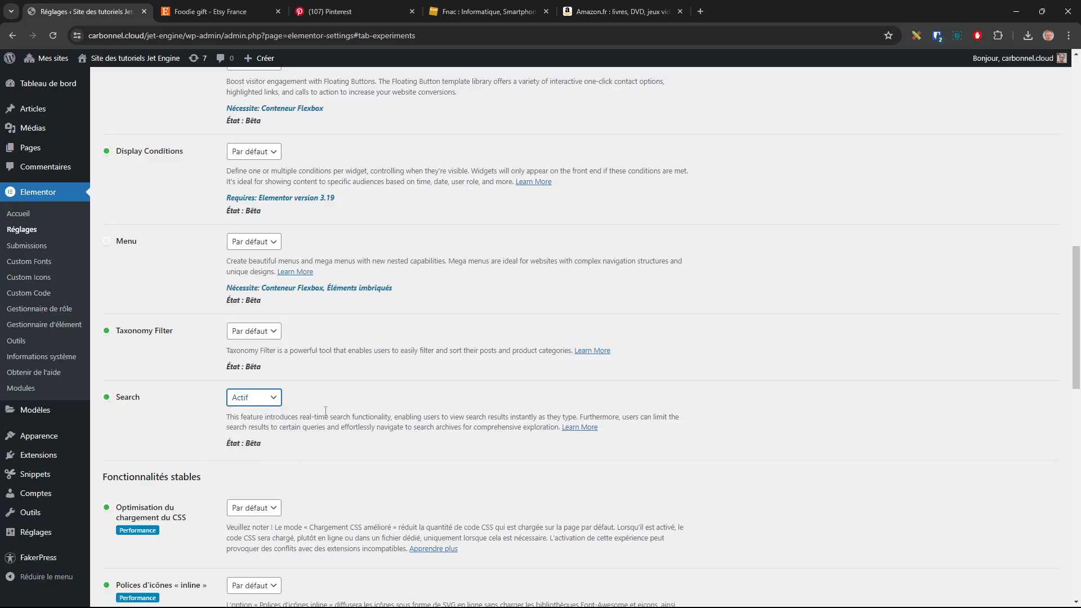
pyautogui.scroll(-12, 262, 490)
pyautogui.scroll(-3, 264, 503)
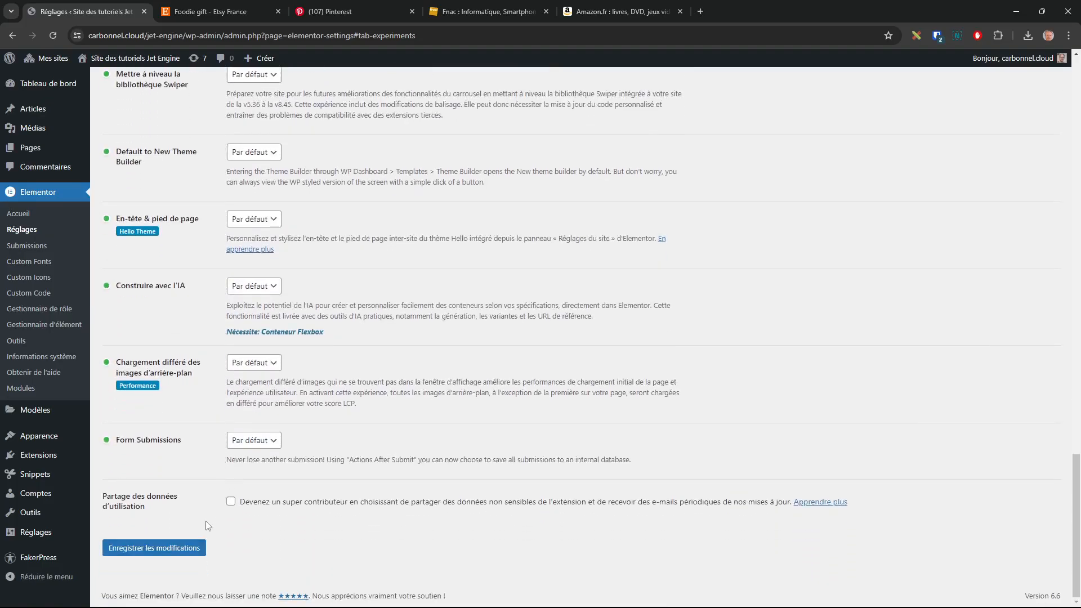
pyautogui.click(163, 547)
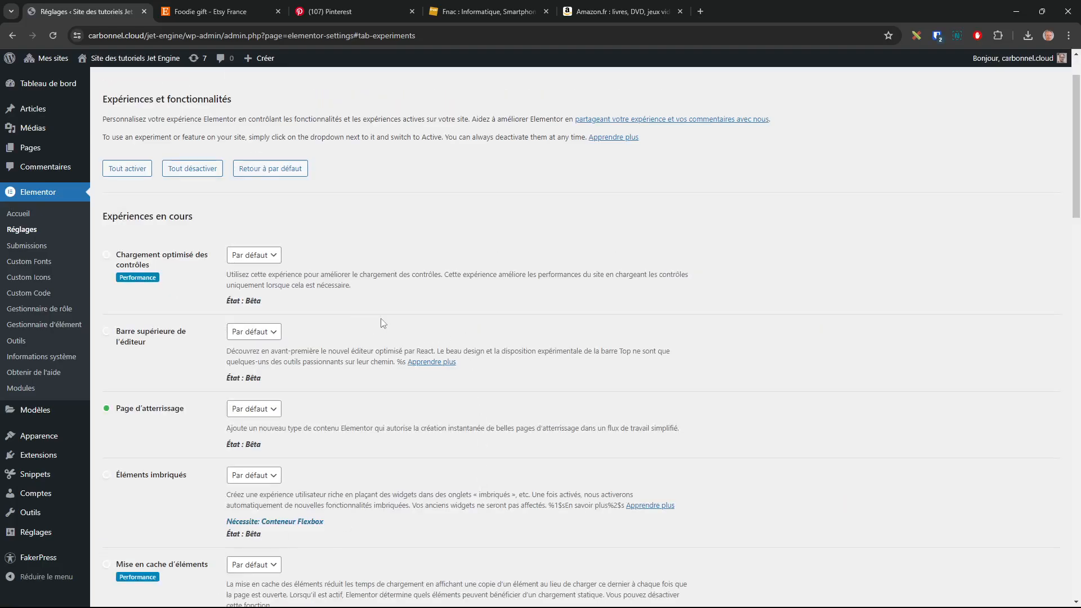
# Create a new WordPress page titled "Recherche" and publish it.
pyautogui.moveTo(33, 148)
pyautogui.click(148, 152)
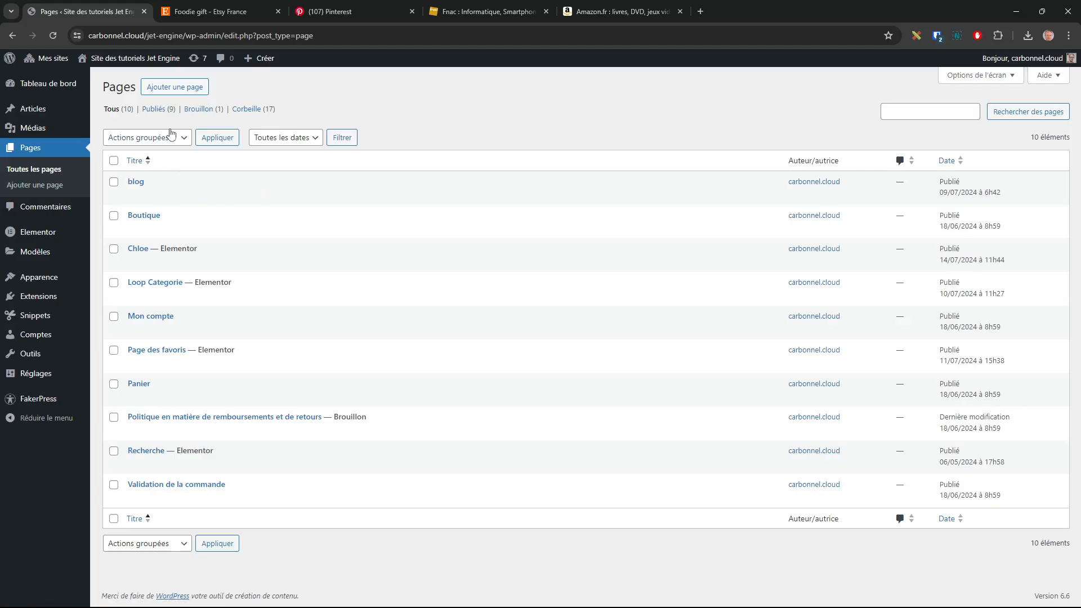
pyautogui.click(171, 90)
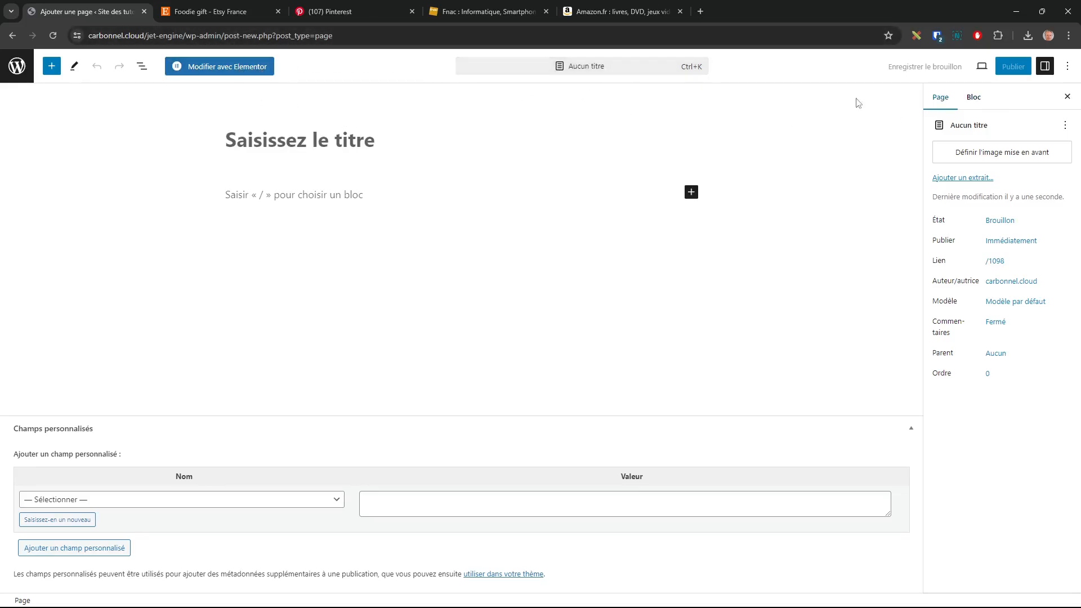
pyautogui.write('Recherche')
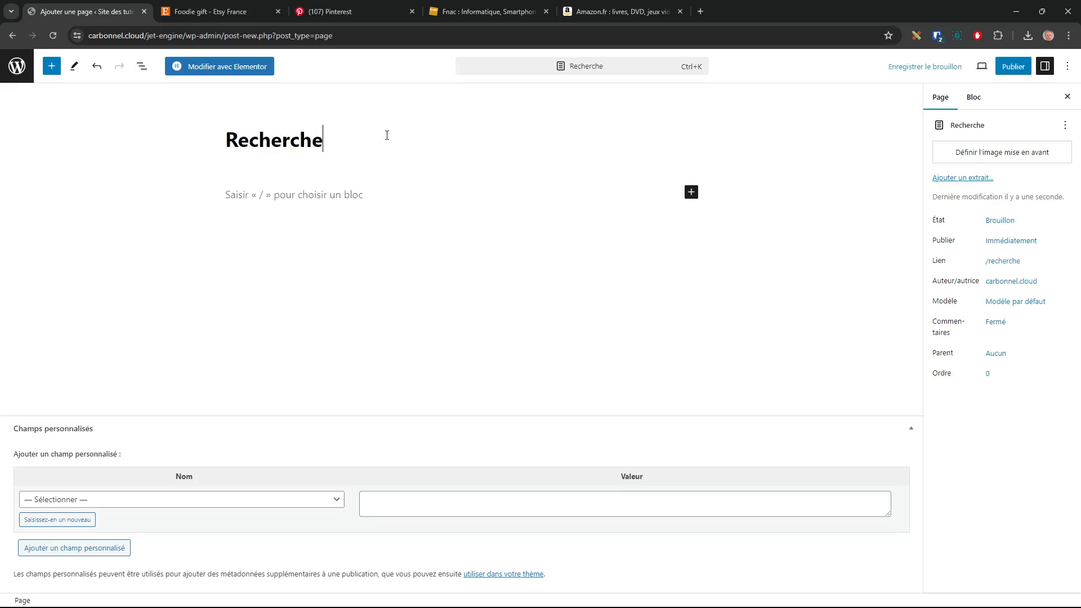
pyautogui.click(1009, 79)
pyautogui.click(974, 71)
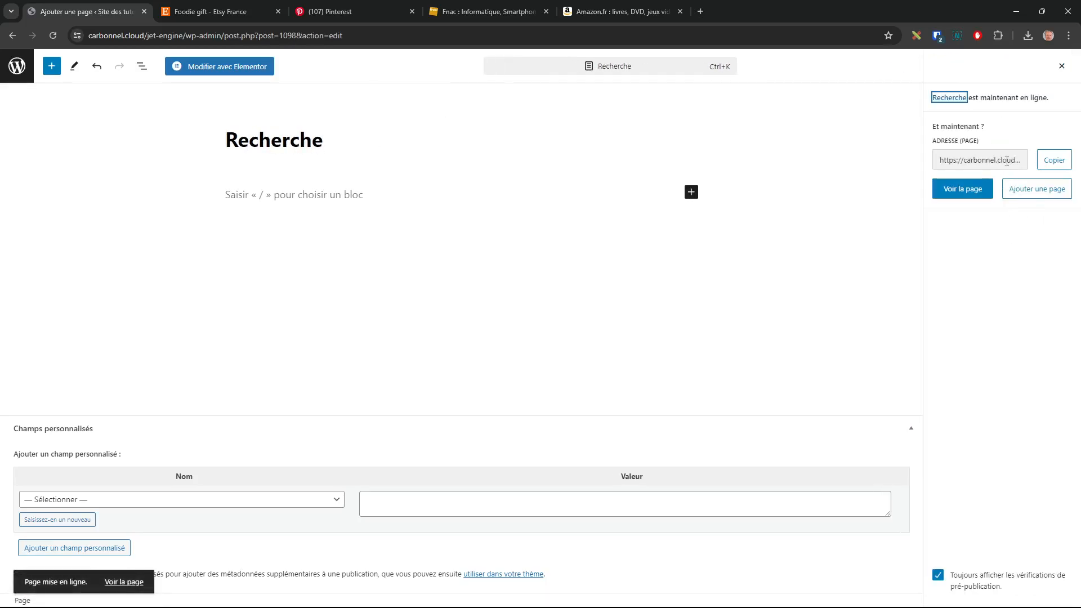
# Edit the Recherche page with Elementor and add a Search widget to its empty content area.
pyautogui.click(194, 66)
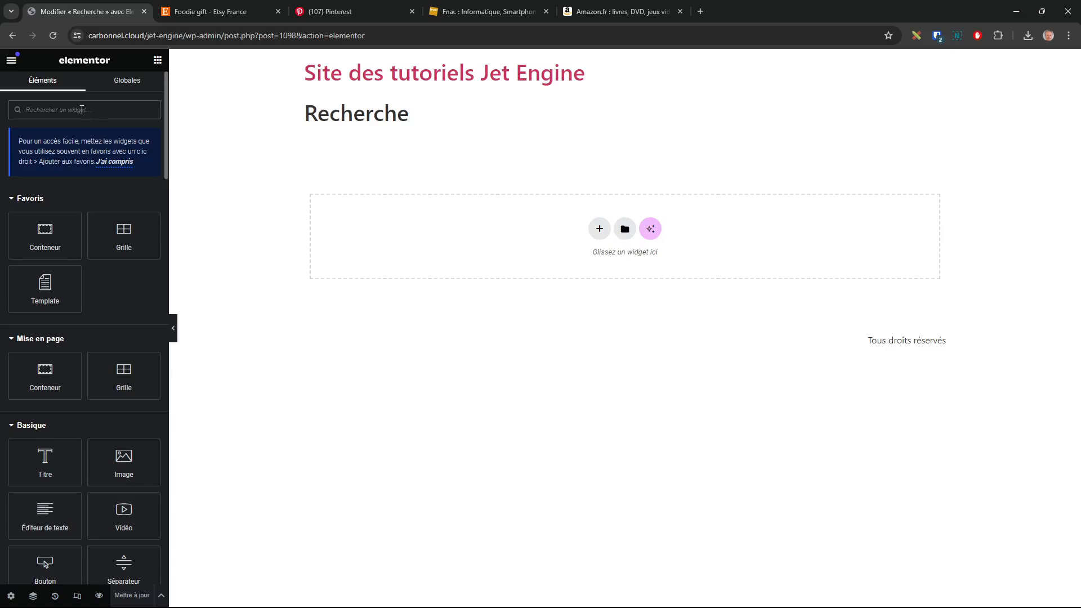
pyautogui.click(81, 109)
pyautogui.write('sear')
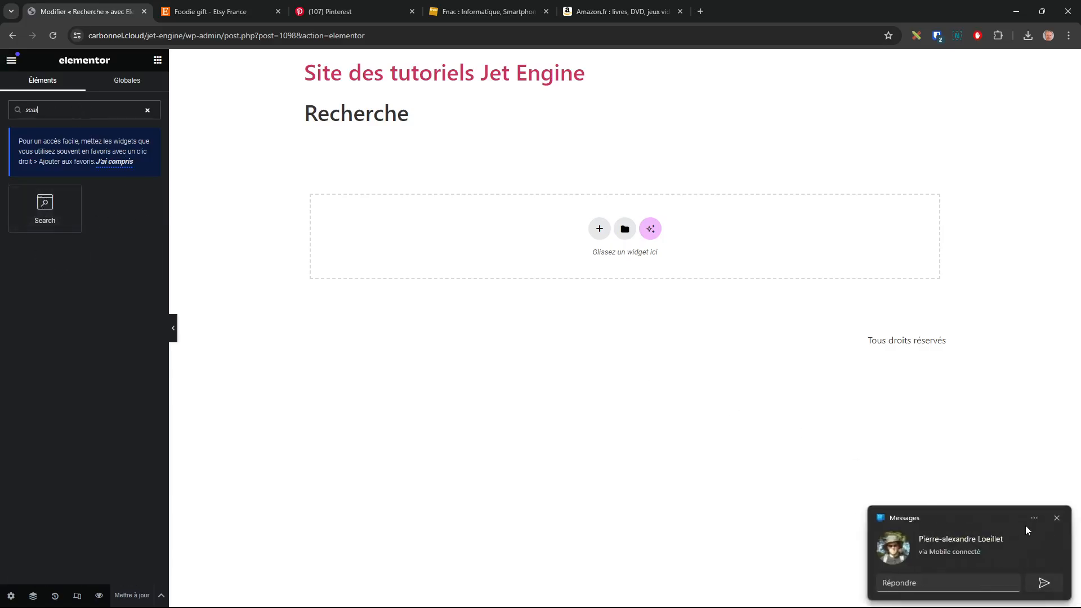
pyautogui.click(1056, 517)
pyautogui.moveTo(46, 204); pyautogui.dragTo(598, 235)
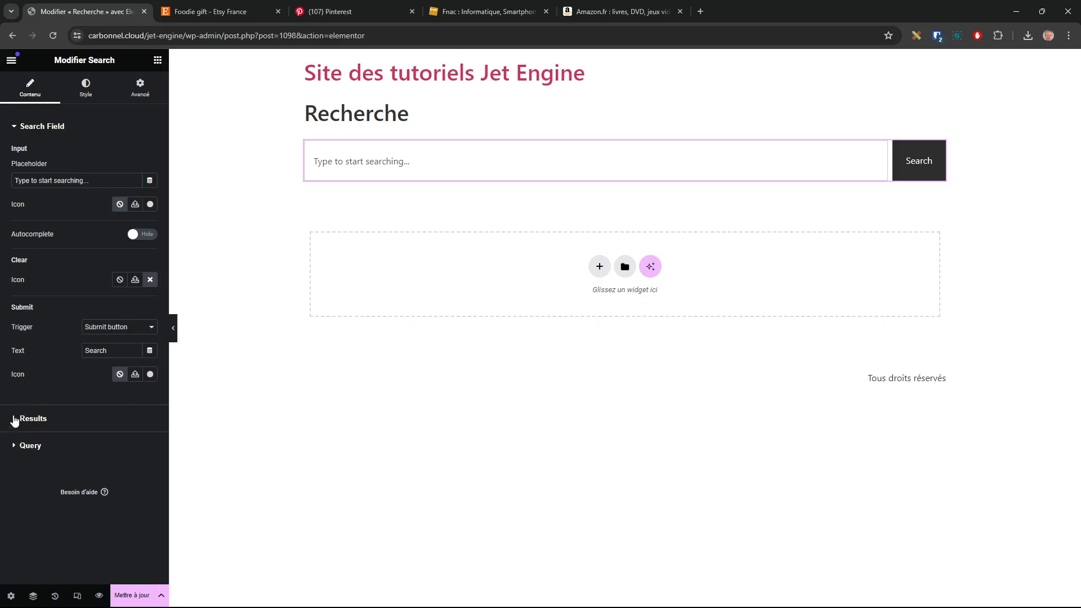
# Turn on Live Results for the Search widget.
pyautogui.click(15, 419)
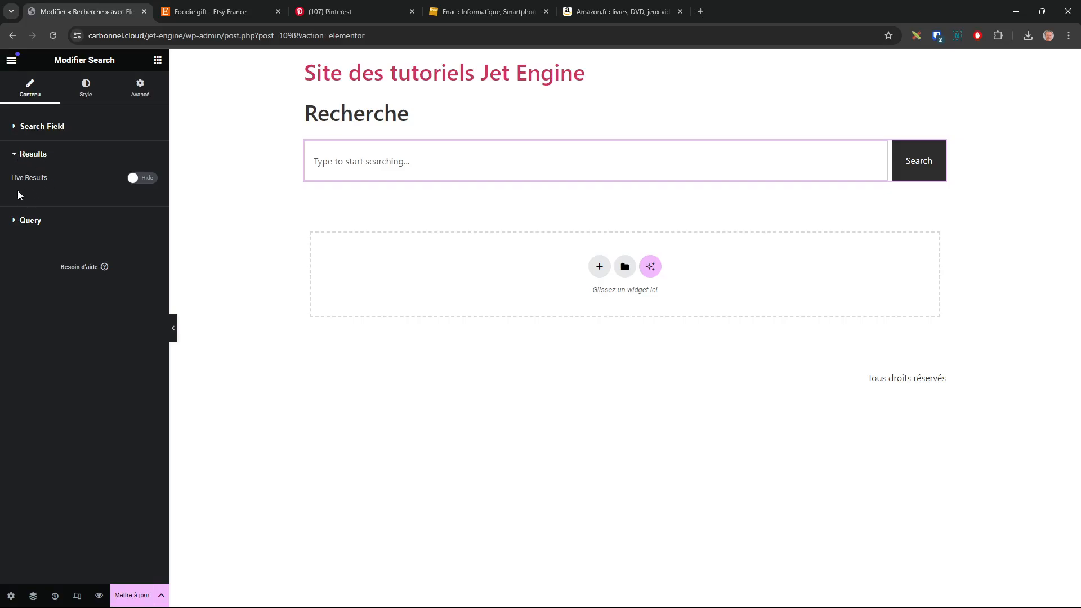
pyautogui.click(149, 178)
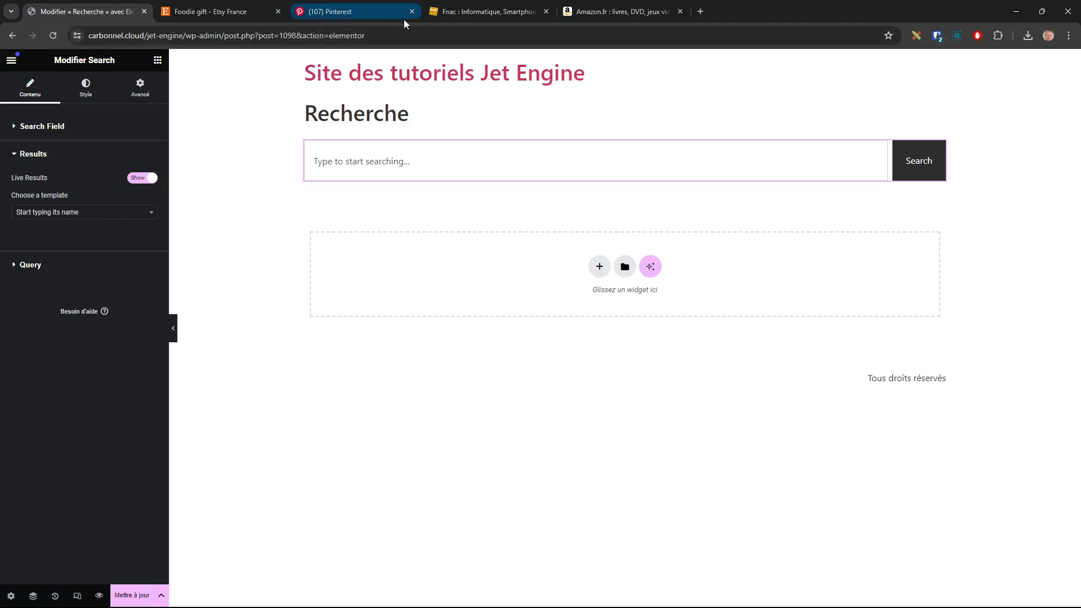
# Examine how live suggestions are displayed on Pinterest and for "rtx 4080" on Fnac.
pyautogui.click(338, 11)
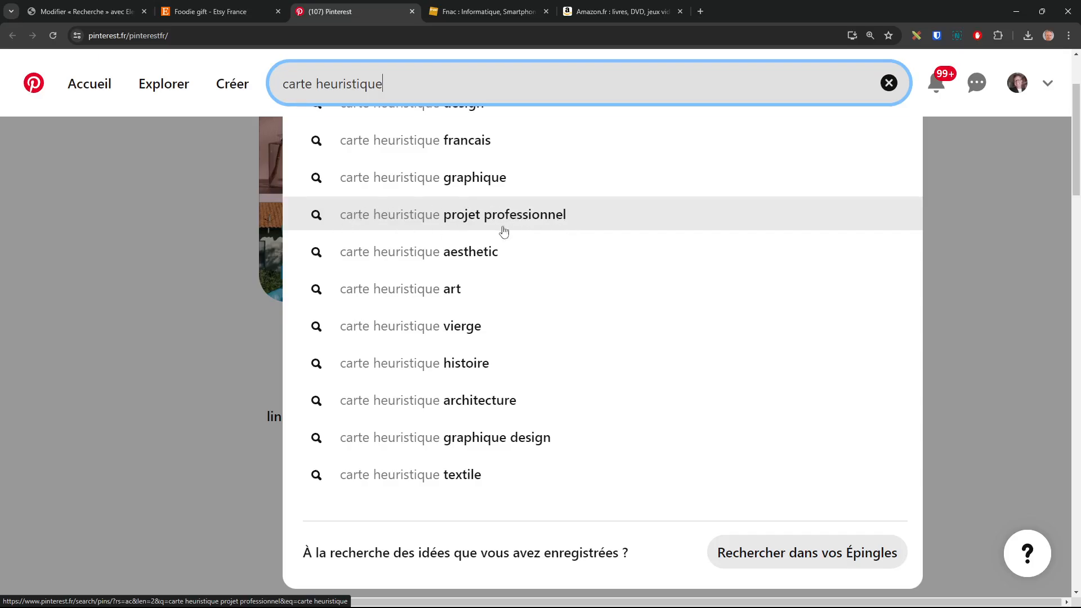
pyautogui.click(484, 12)
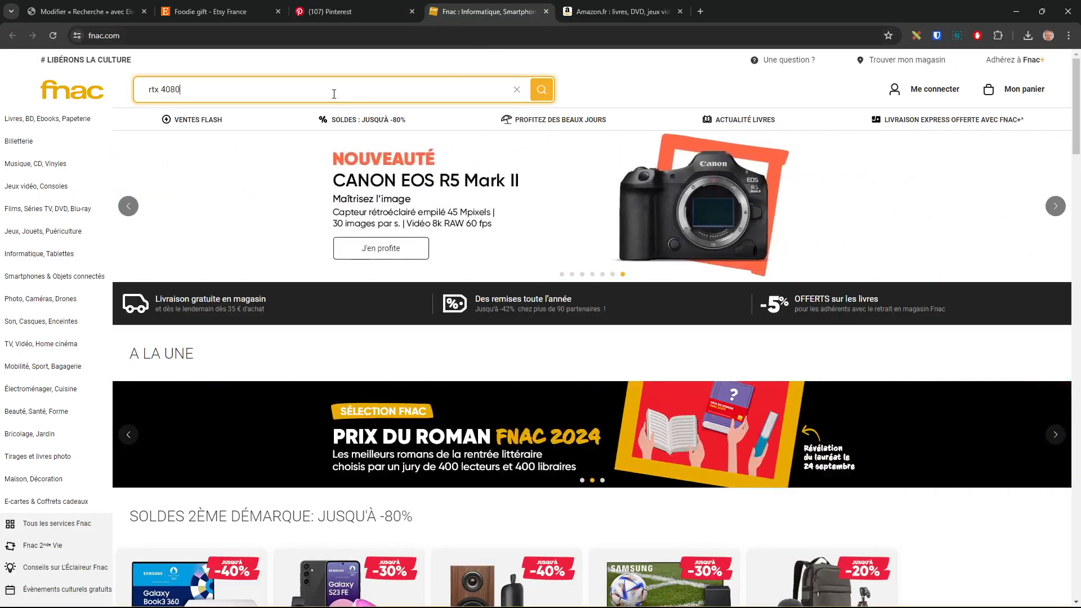
pyautogui.press('BackSpace')
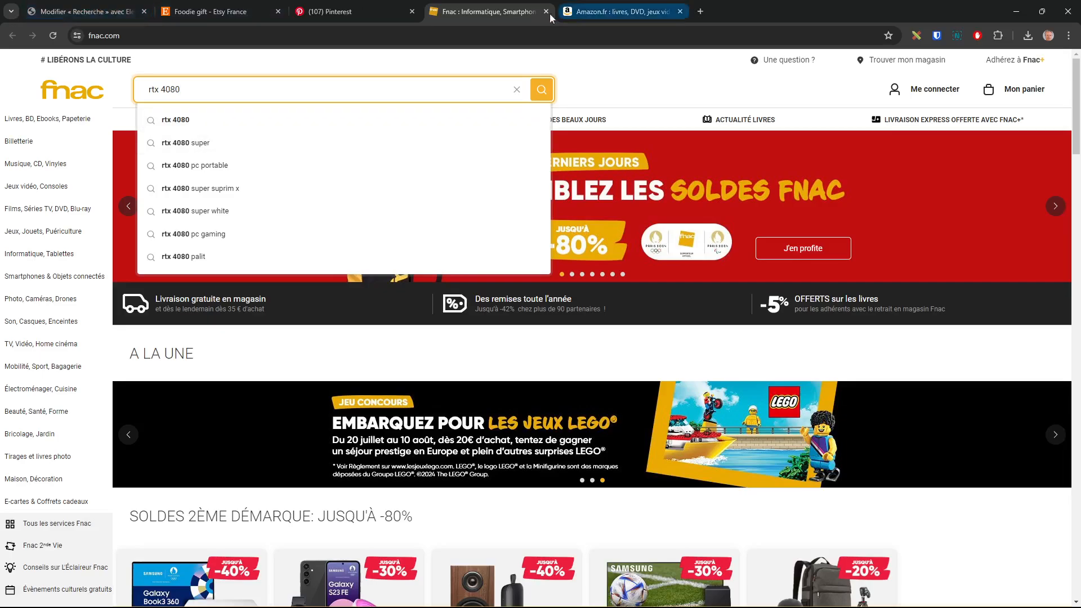
# Return to the Elementor editor, update the Recherche page and exit to the WordPress dashboard.
pyautogui.click(99, 11)
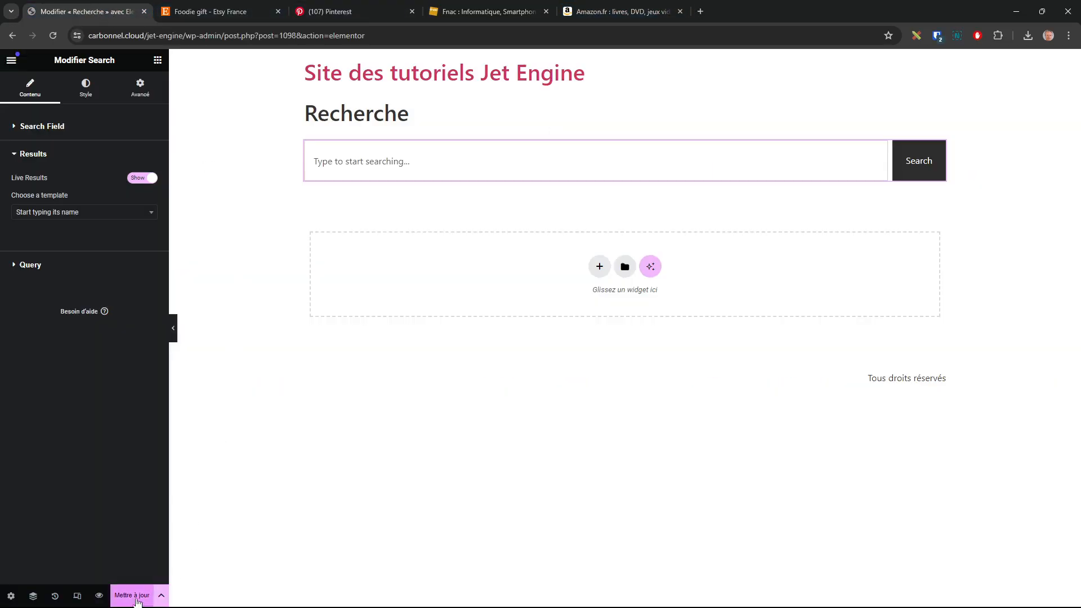
pyautogui.click(135, 595)
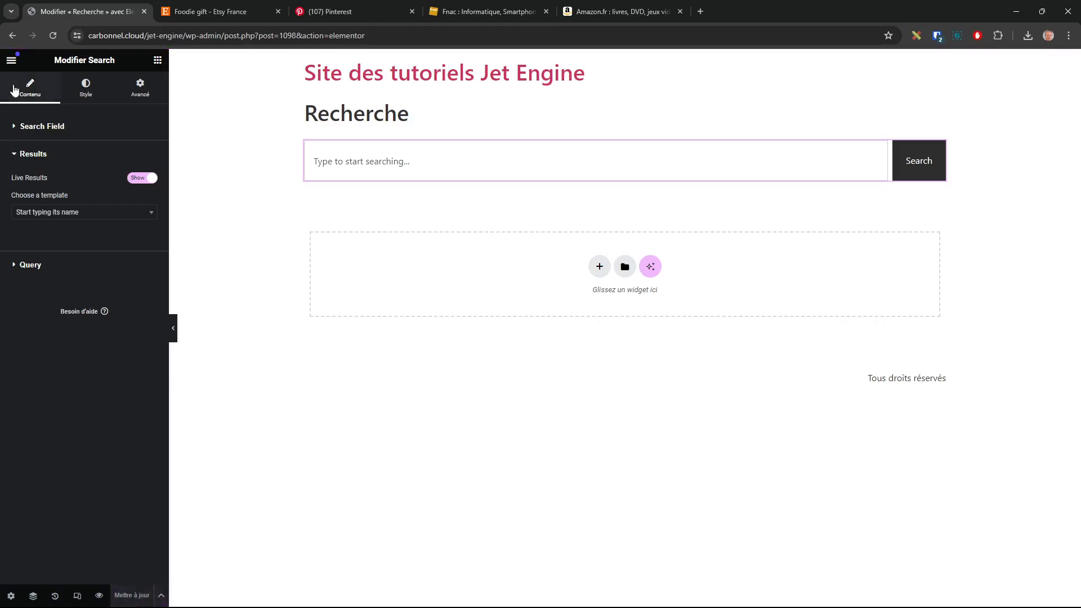
pyautogui.click(11, 60)
pyautogui.click(58, 301)
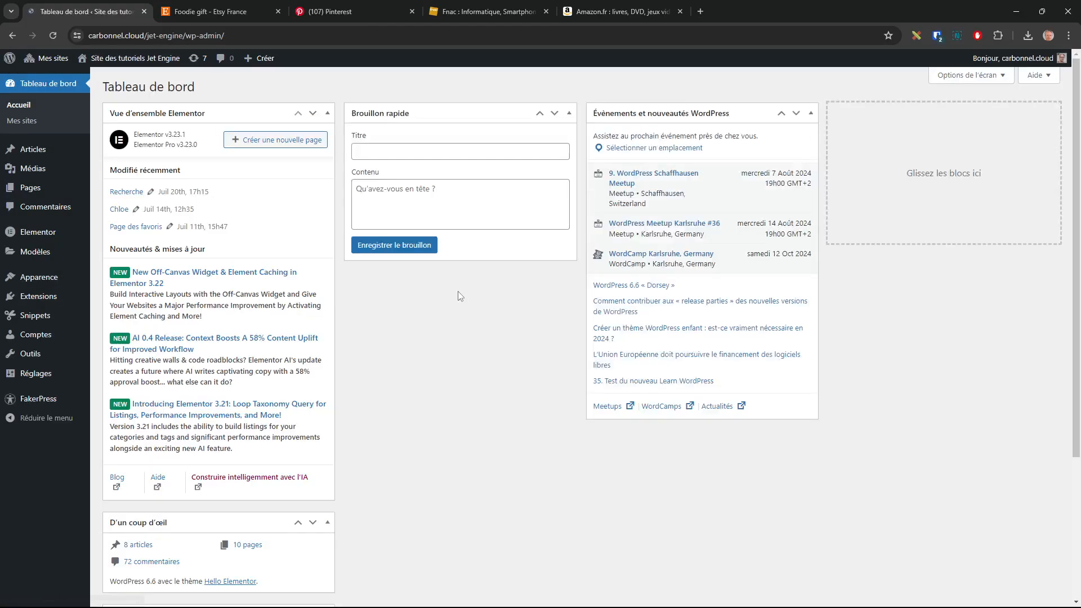
# Set Elementor's "Barre supérieure de l'éditeur" feature to Actif and save the settings.
pyautogui.moveTo(36, 252)
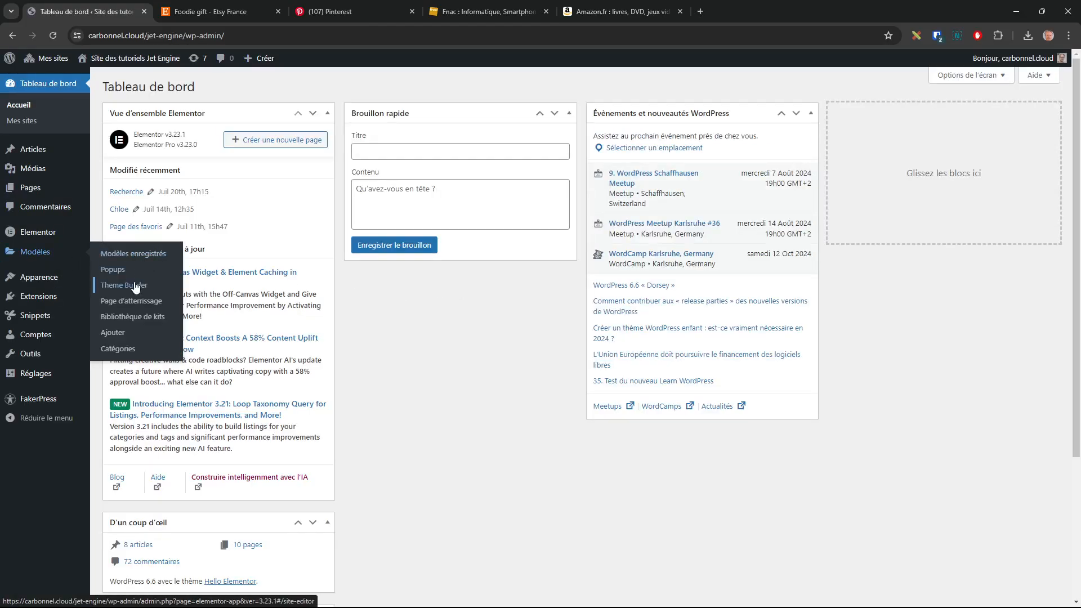
pyautogui.moveTo(48, 233)
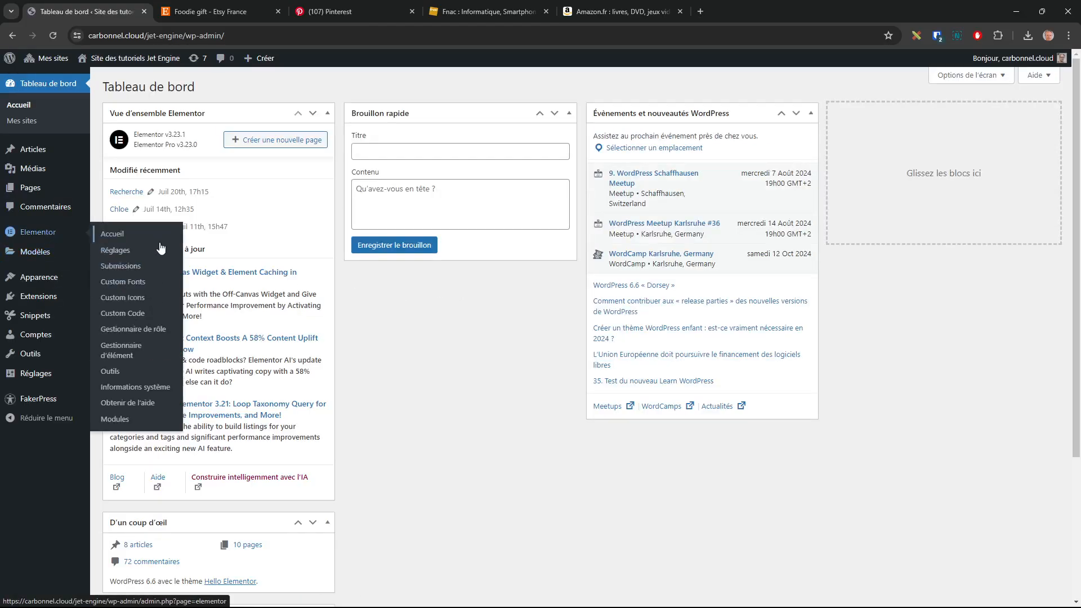
pyautogui.click(133, 254)
pyautogui.click(346, 124)
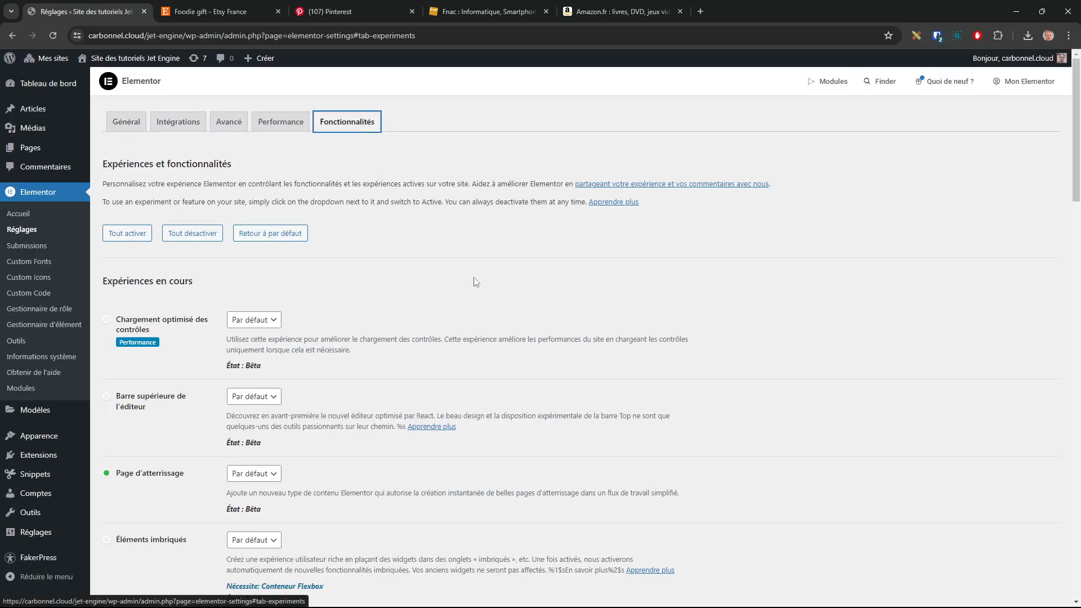
pyautogui.scroll(-3, 684, 334)
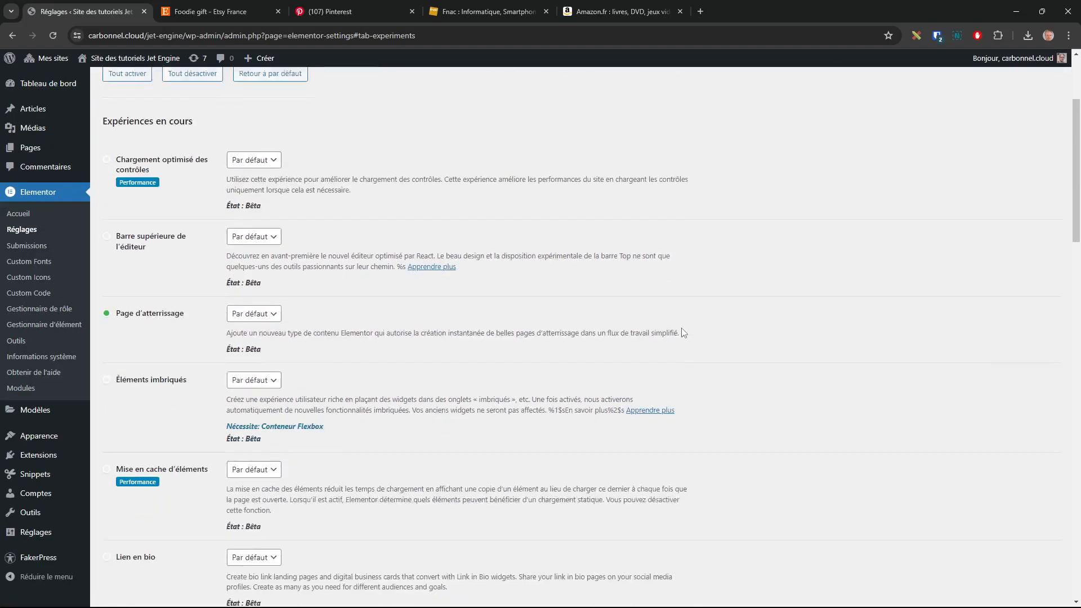
pyautogui.click(266, 229)
pyautogui.click(238, 254)
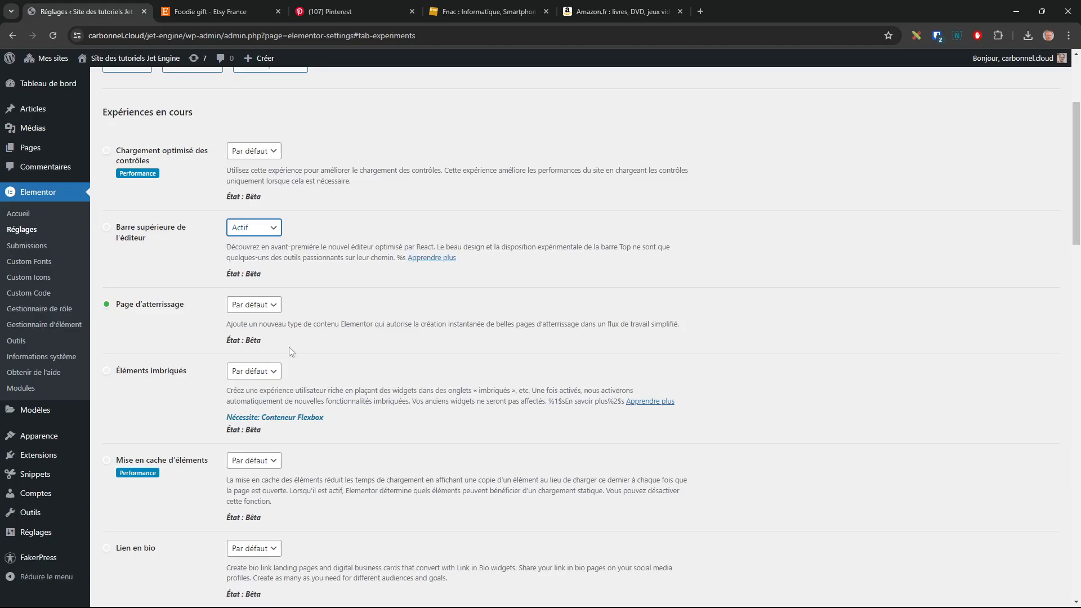
pyautogui.scroll(-20, 819, 304)
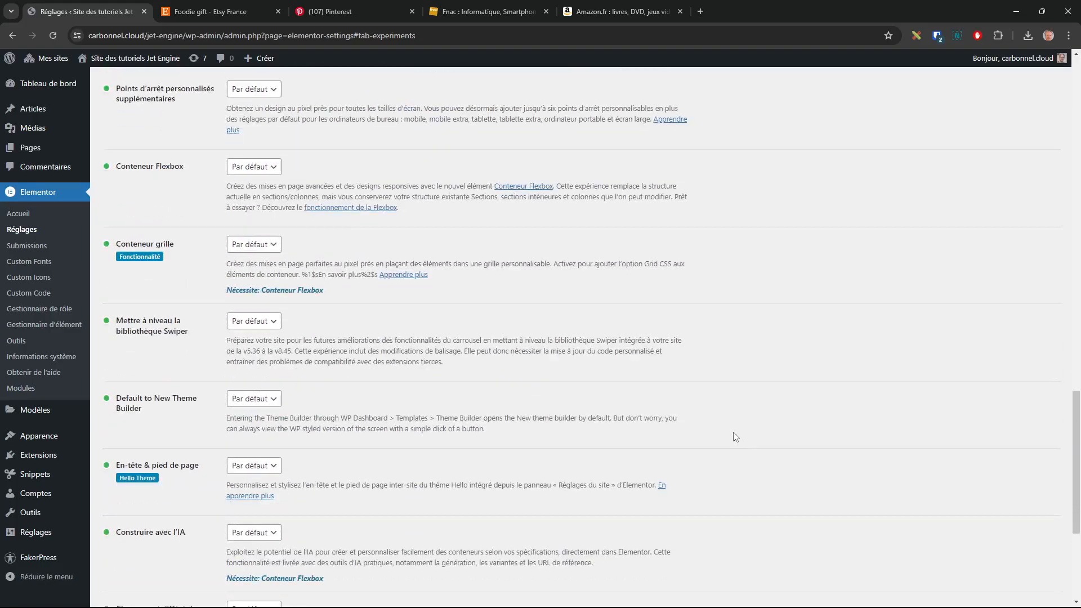
pyautogui.click(205, 546)
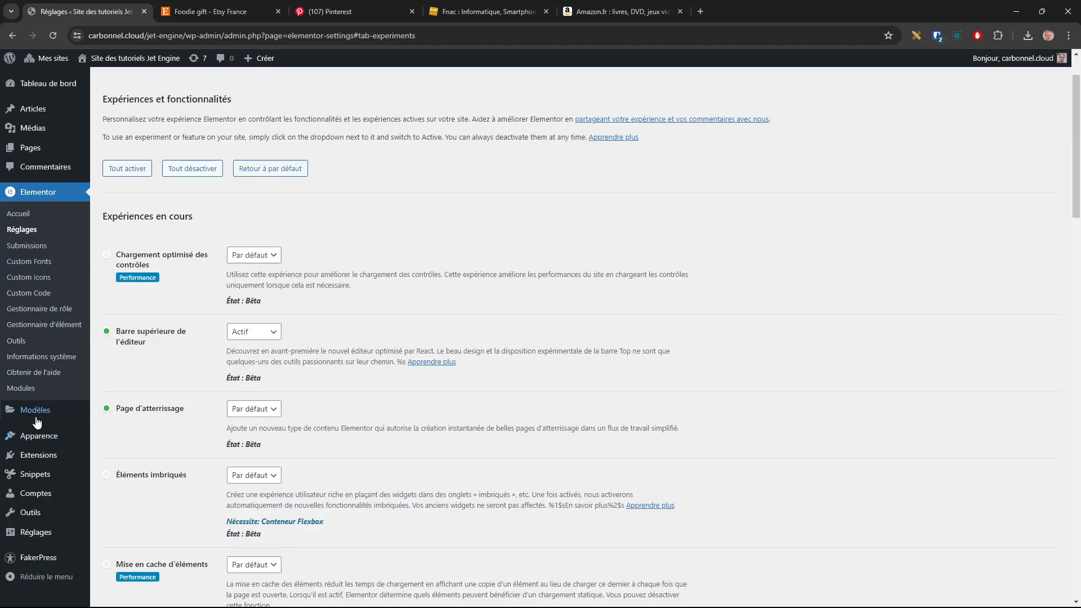
# Create an Elementor loop item template from scratch, dismissing the template library, and add a single container with horizontal direction.
pyautogui.moveTo(36, 410)
pyautogui.click(120, 444)
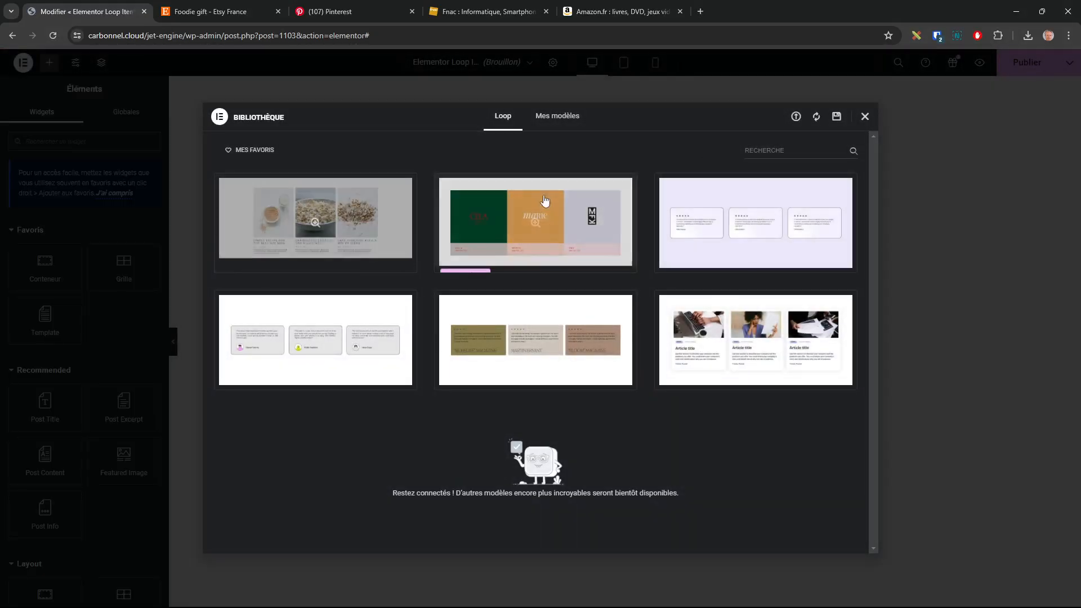
pyautogui.click(863, 120)
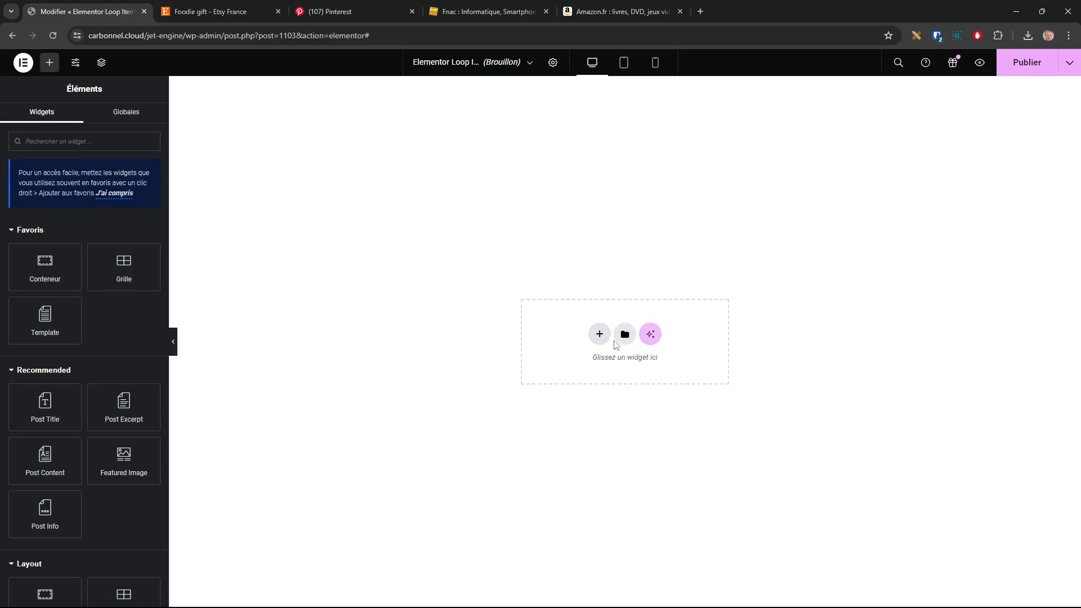
pyautogui.click(607, 341)
pyautogui.click(586, 344)
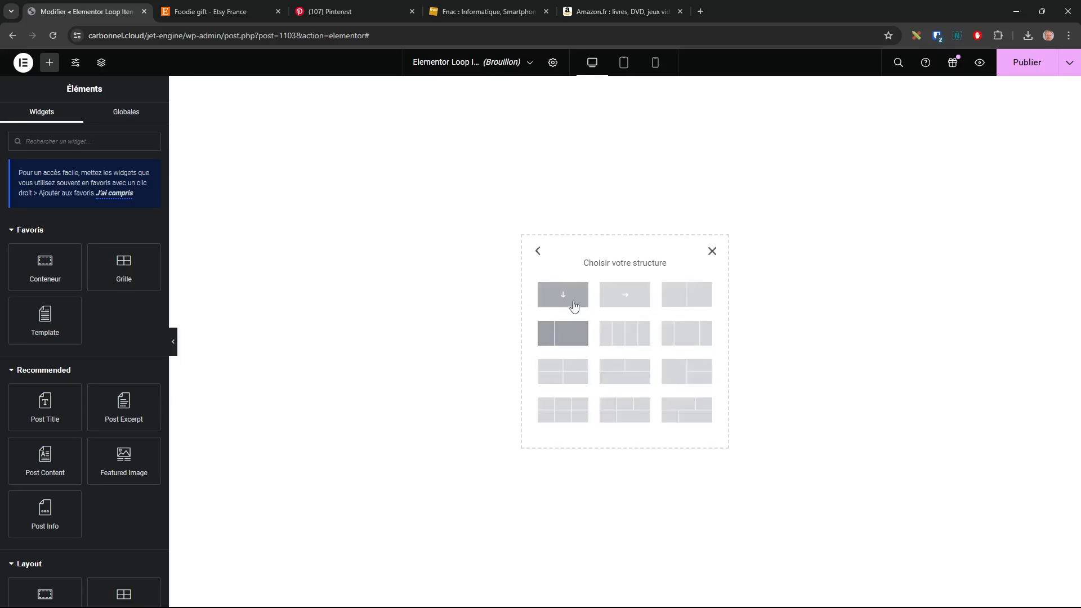
pyautogui.click(606, 300)
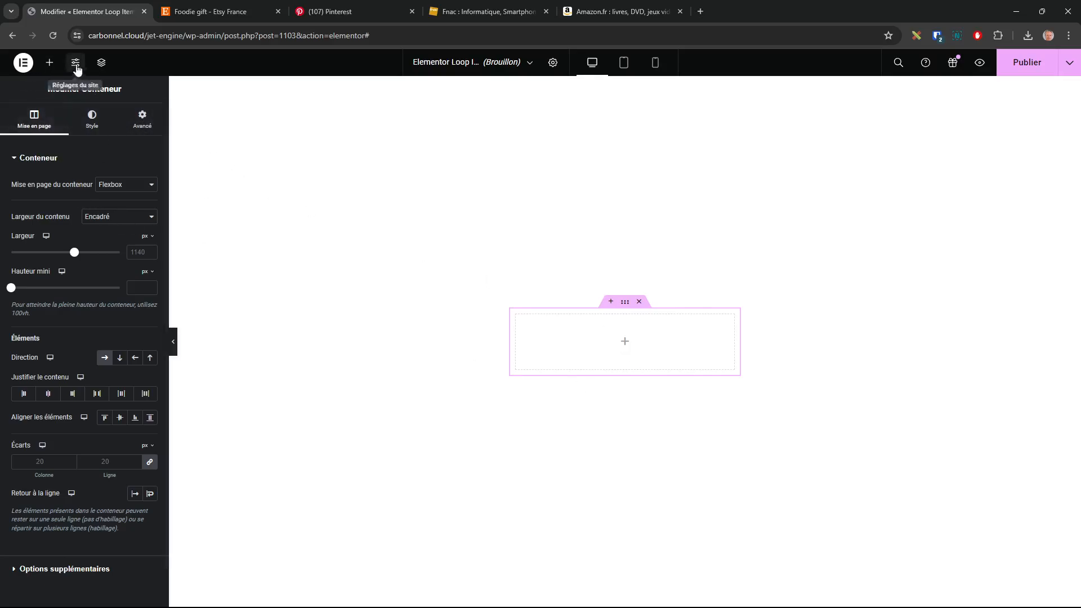
# Add an Icon widget to the container and set its icon to the Search magnifying glass.
pyautogui.click(49, 63)
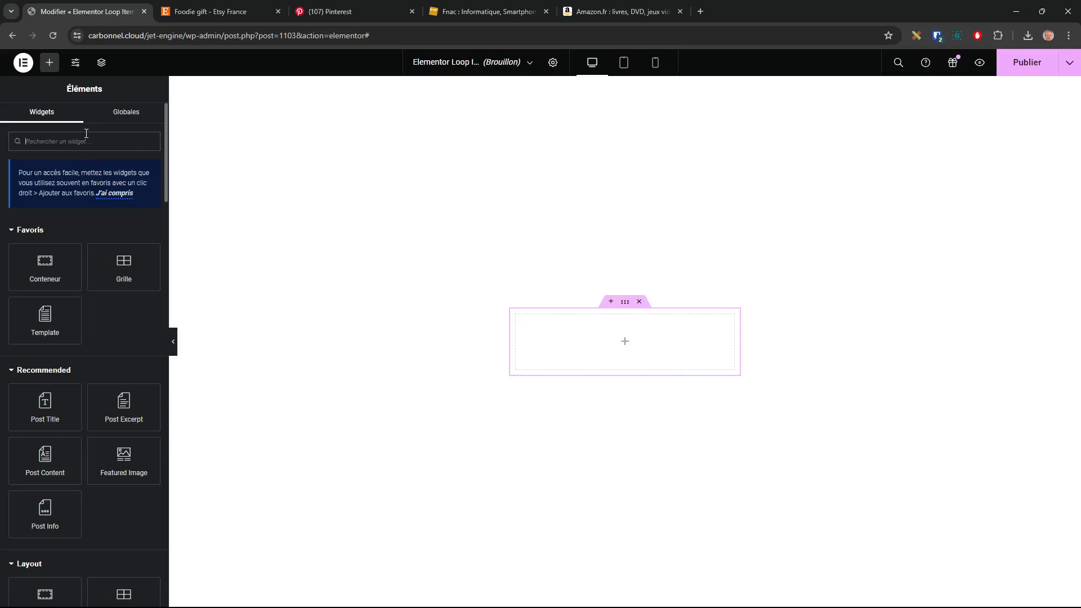
pyautogui.write('ico')
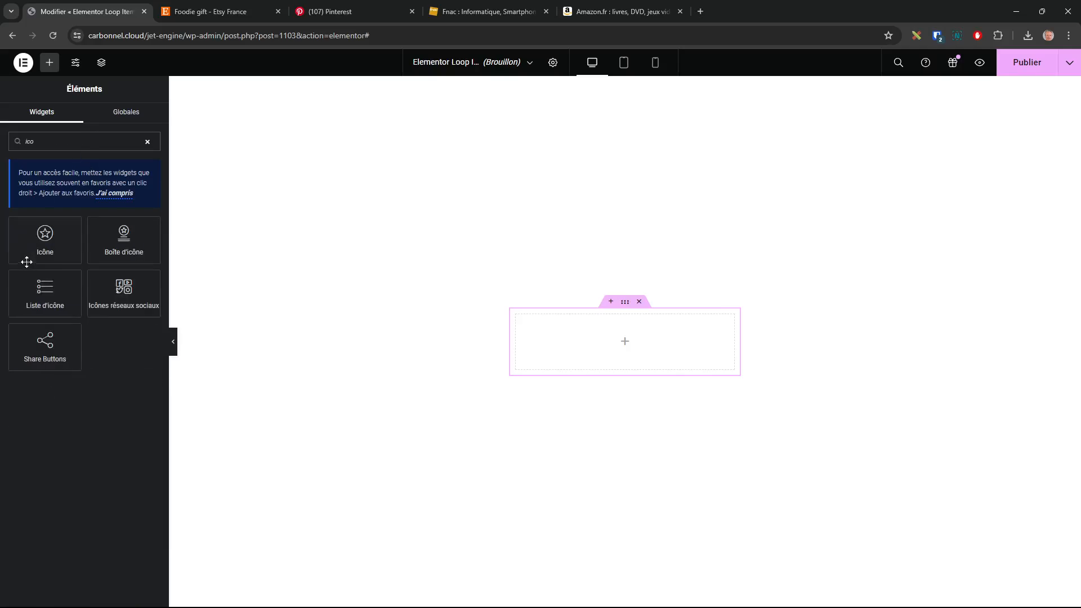
pyautogui.moveTo(27, 261); pyautogui.dragTo(629, 344)
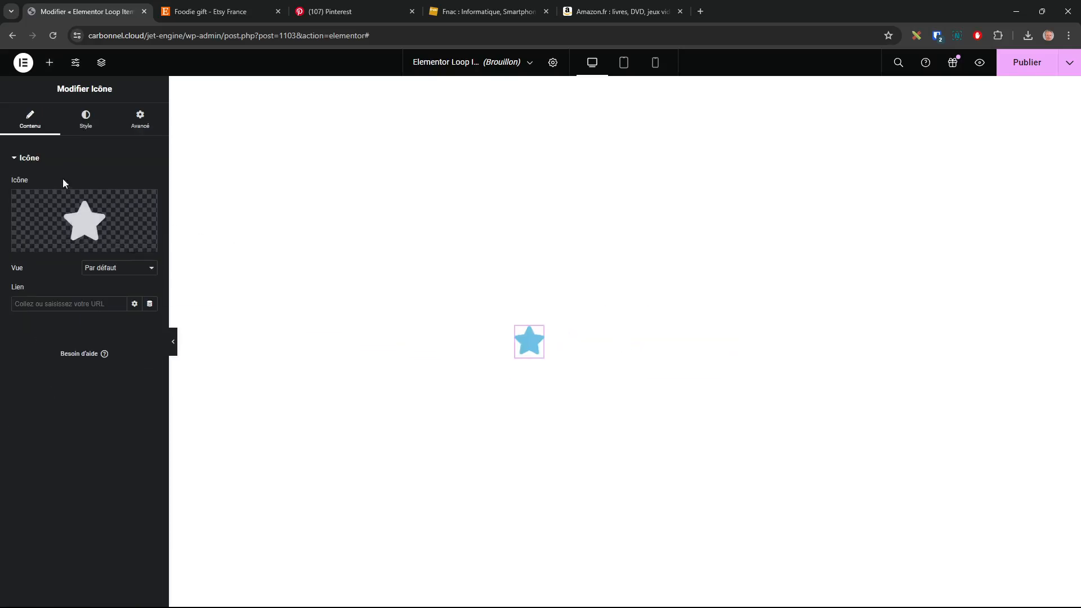
pyautogui.click(125, 222)
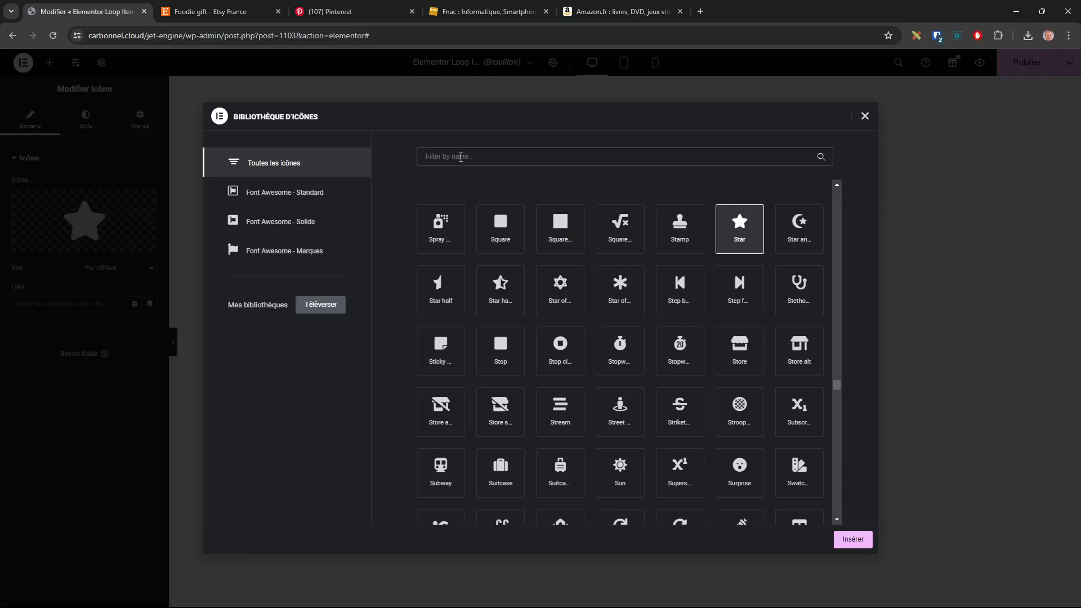
pyautogui.click(461, 157)
pyautogui.write('searc')
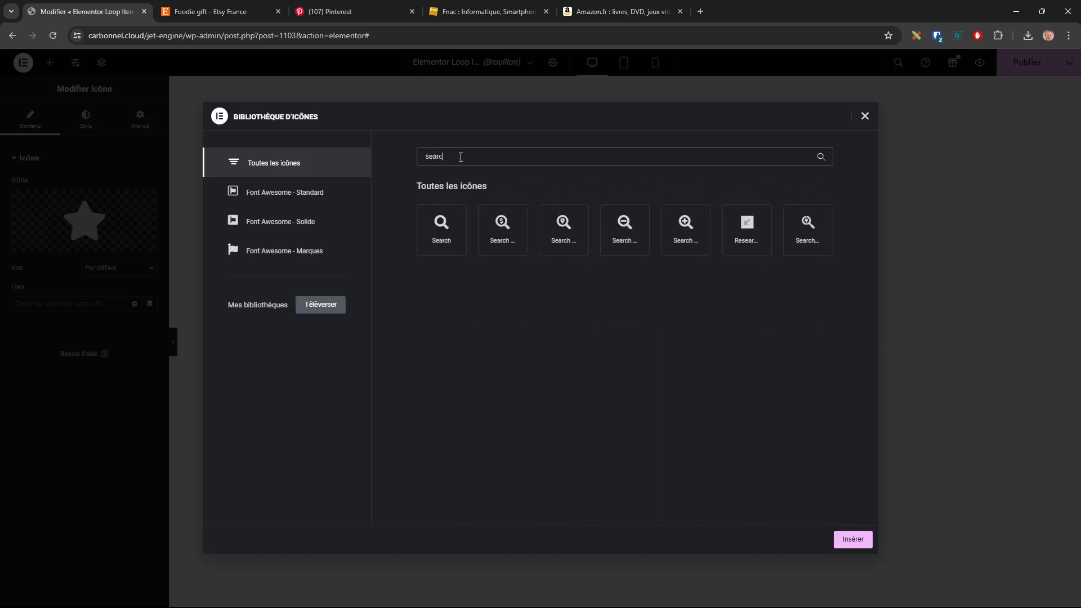
pyautogui.click(435, 237)
pyautogui.click(854, 538)
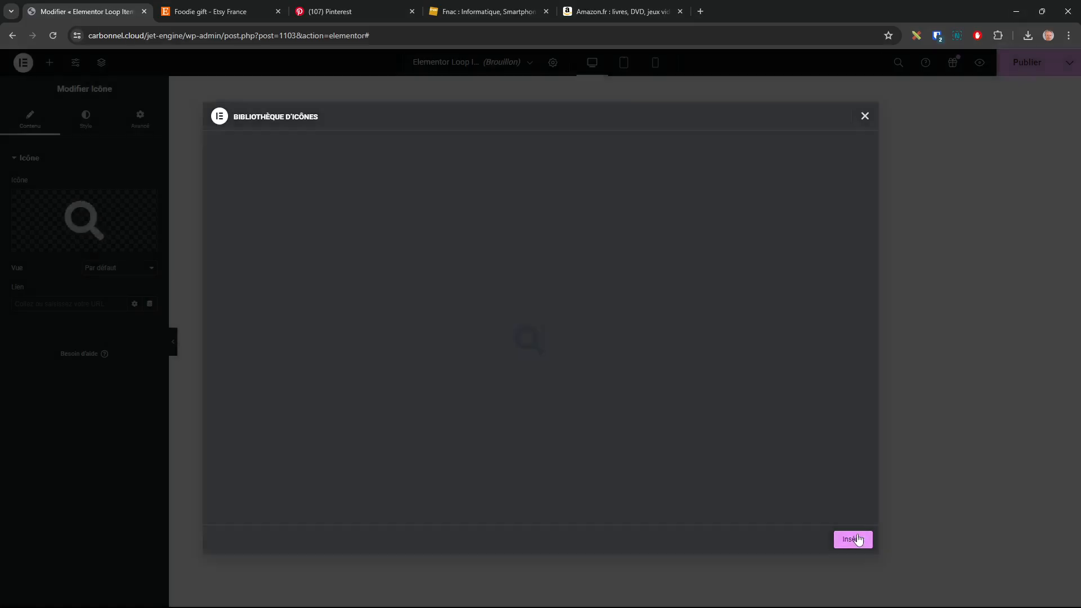
# Set the search icon's main colour to black and its size to 16 px.
pyautogui.click(90, 122)
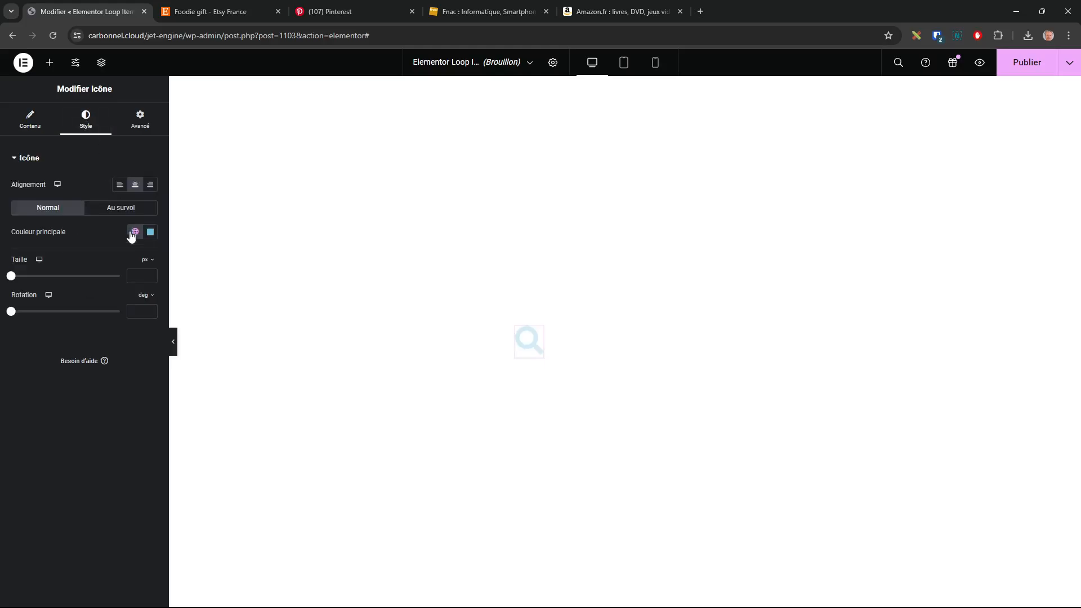
pyautogui.click(150, 232)
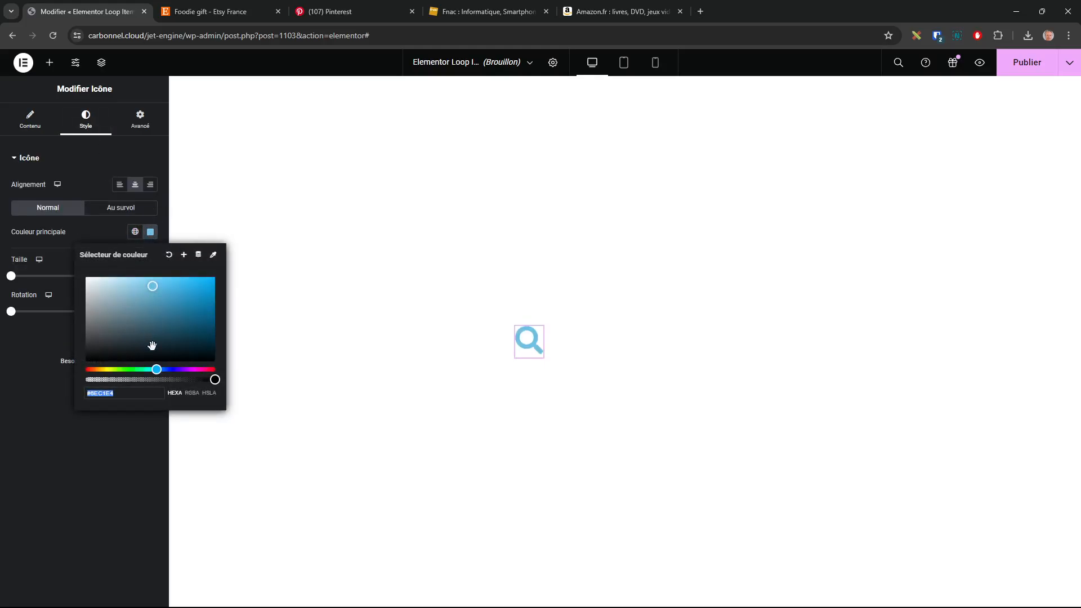
pyautogui.moveTo(152, 345)
pyautogui.mouseDown()
pyautogui.moveTo(148, 321)
pyautogui.moveTo(88, 362)
pyautogui.mouseUp()
pyautogui.click(83, 496)
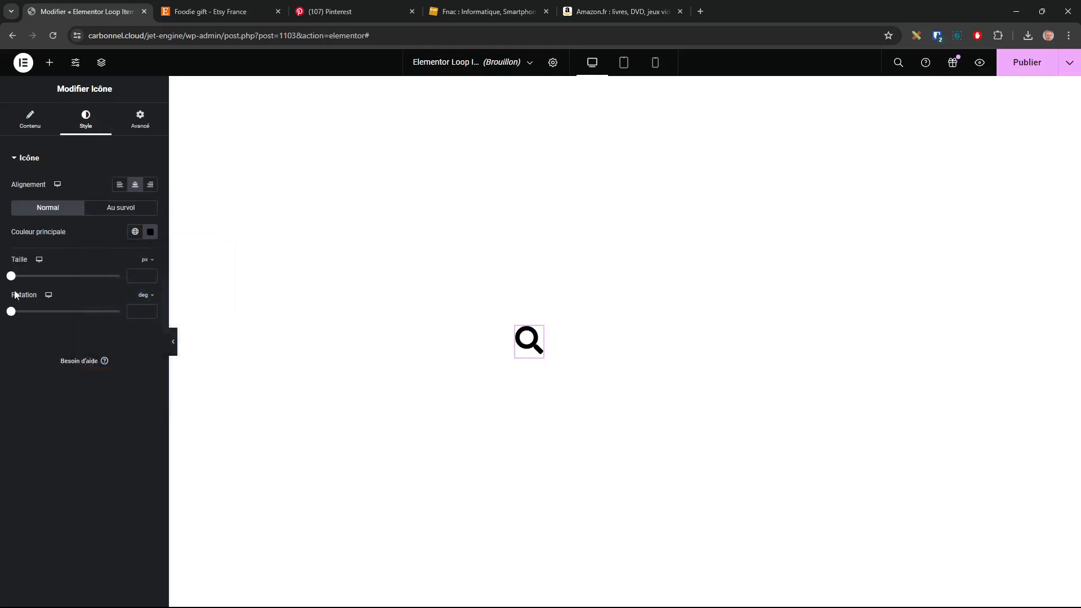
pyautogui.moveTo(12, 278); pyautogui.dragTo(16, 281)
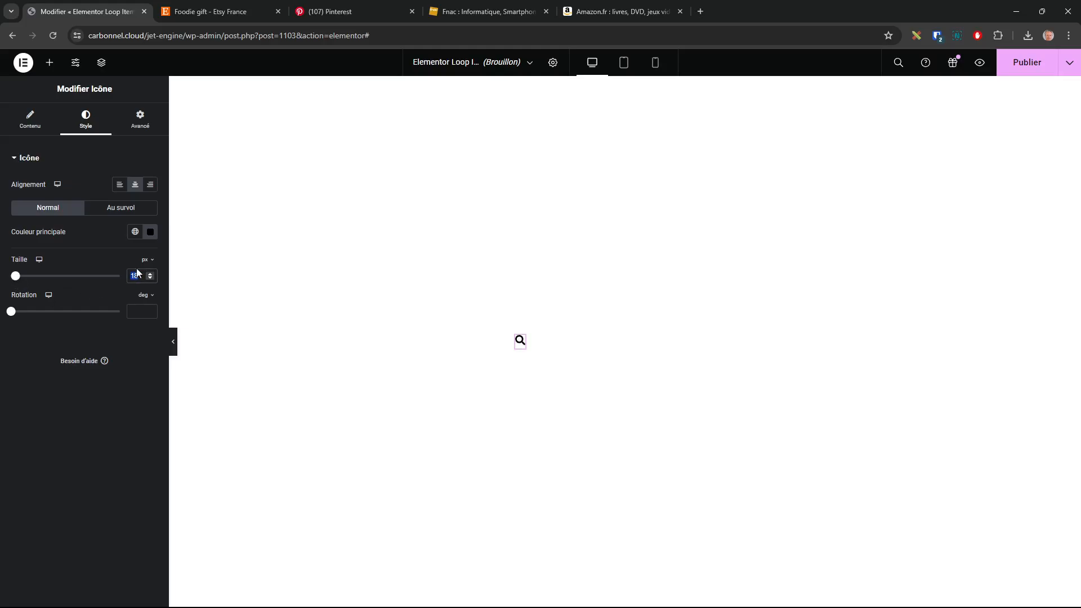
pyautogui.write('16')
# Add a Post Title widget beside the search icon in the container.
pyautogui.click(50, 64)
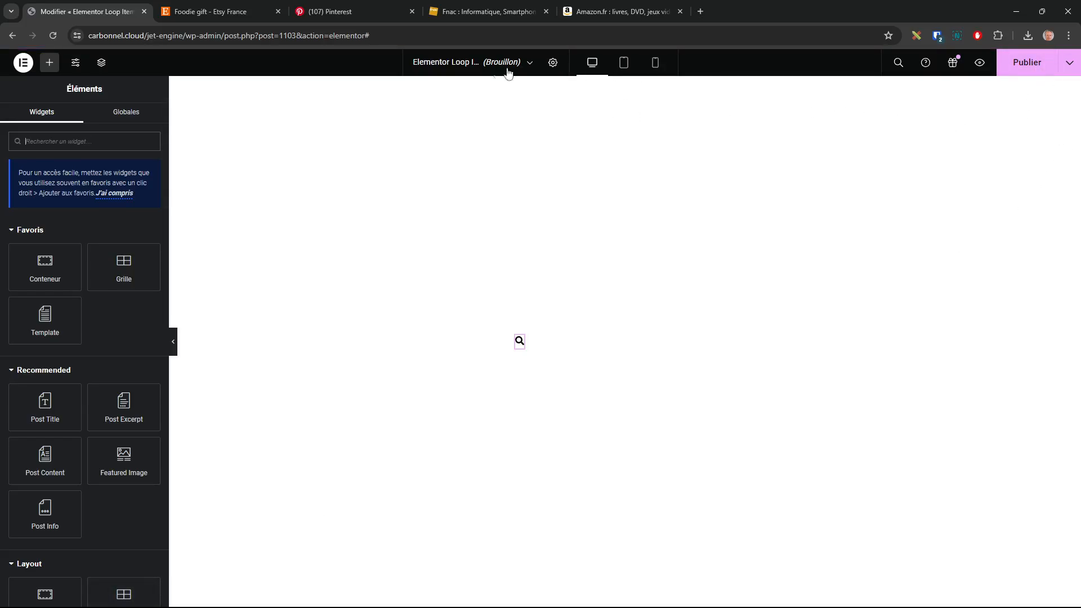
pyautogui.click(531, 61)
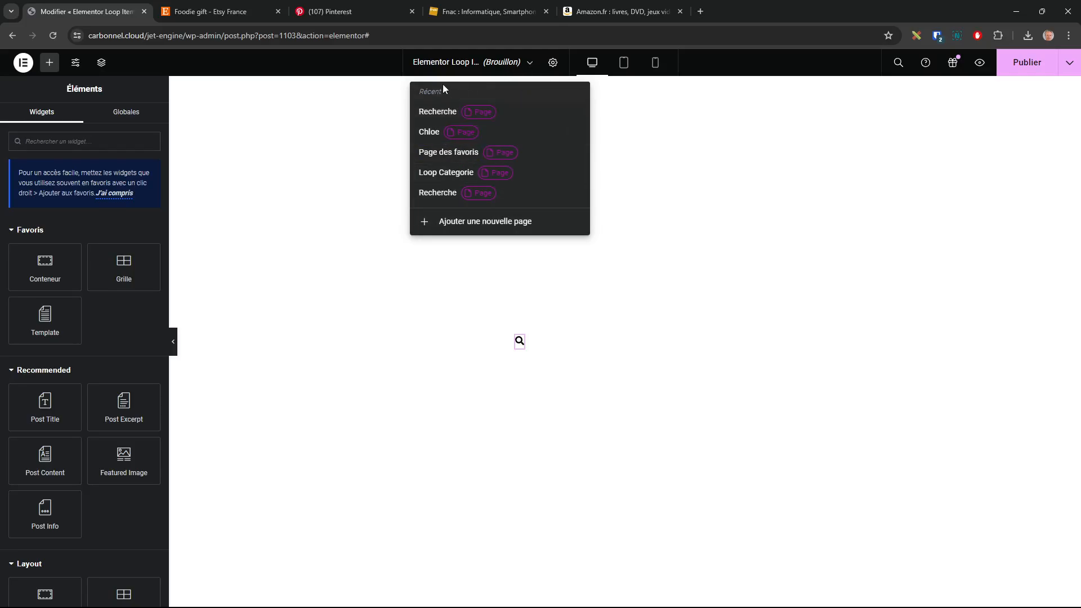
pyautogui.click(689, 274)
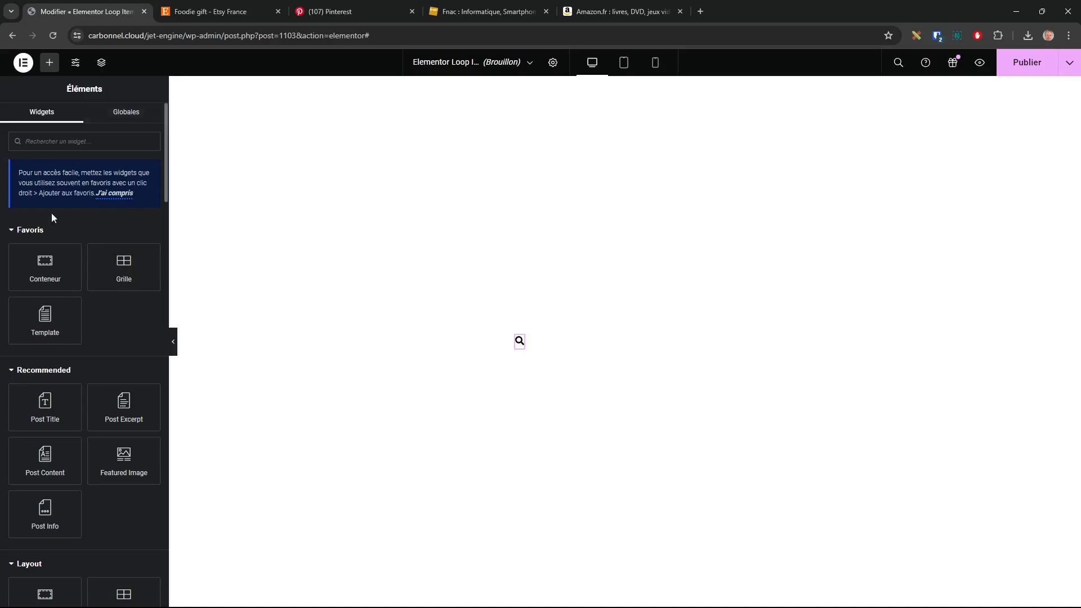
pyautogui.moveTo(76, 410); pyautogui.dragTo(525, 345)
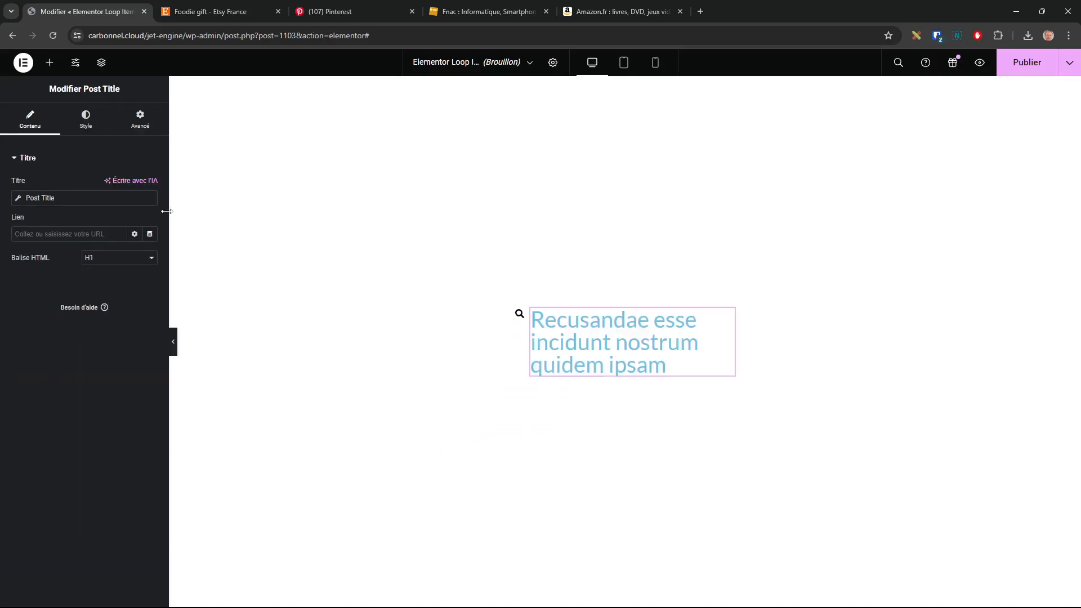
# Set the Post Title's text colour to black and its font size to 1 em.
pyautogui.click(85, 118)
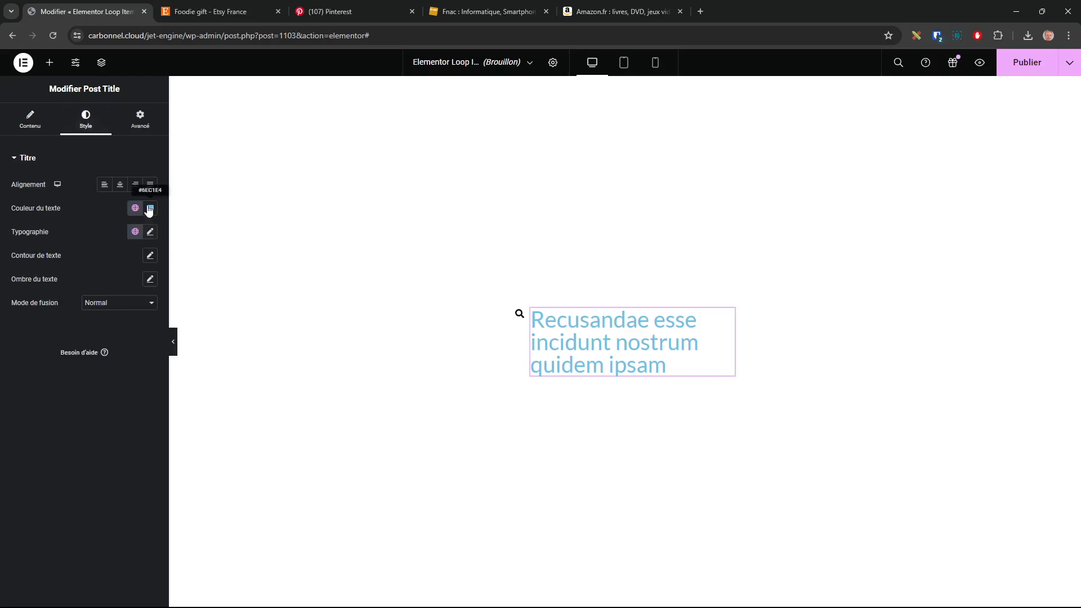
pyautogui.click(151, 208)
pyautogui.moveTo(91, 291); pyautogui.dragTo(73, 357)
pyautogui.click(60, 499)
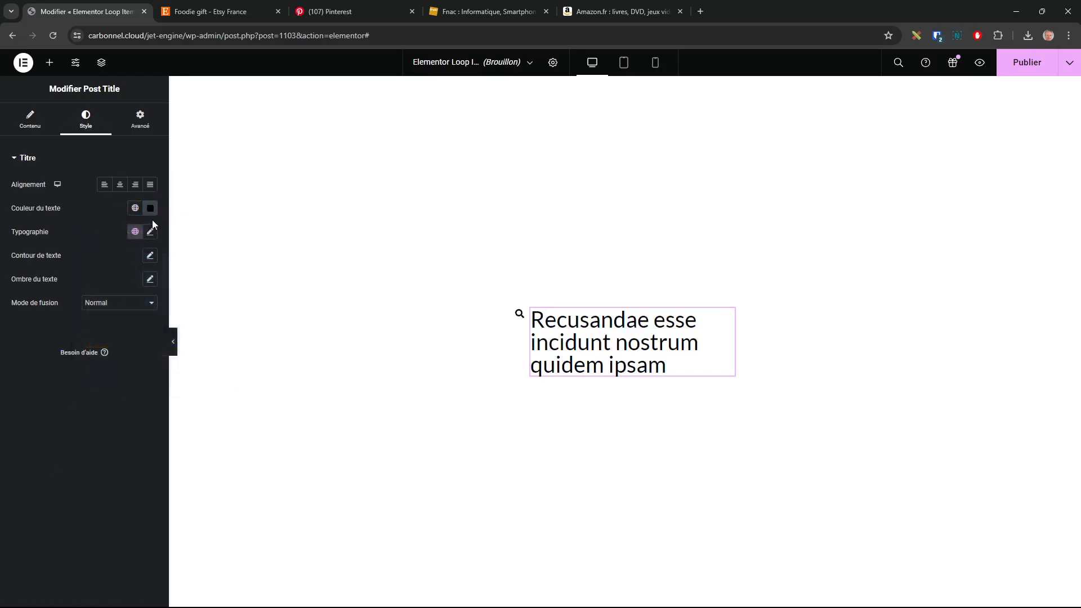
pyautogui.click(151, 231)
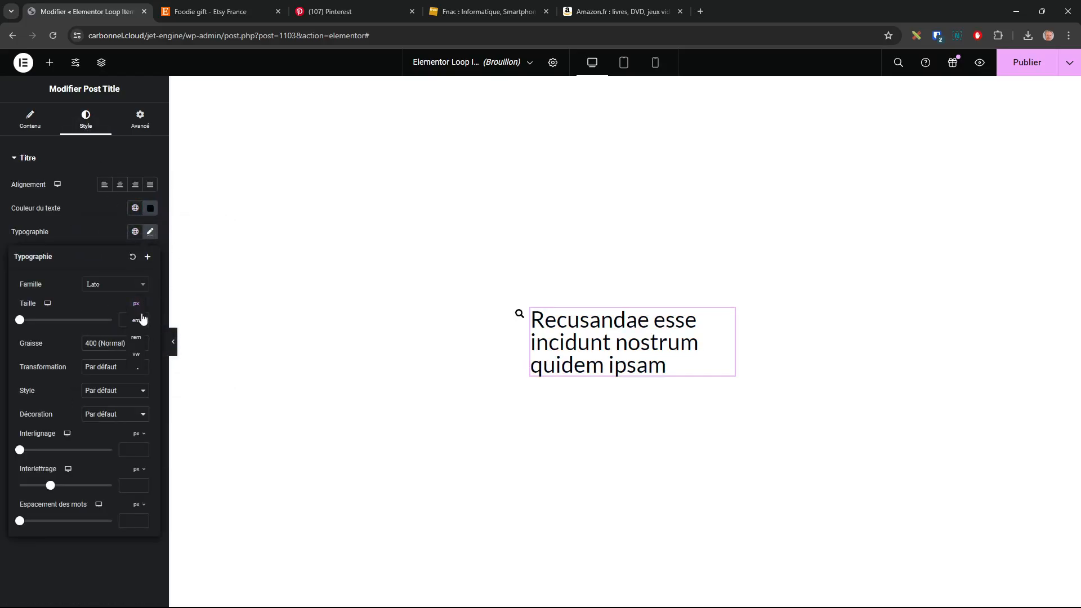
pyautogui.click(137, 321)
pyautogui.click(136, 320)
pyautogui.write('1')
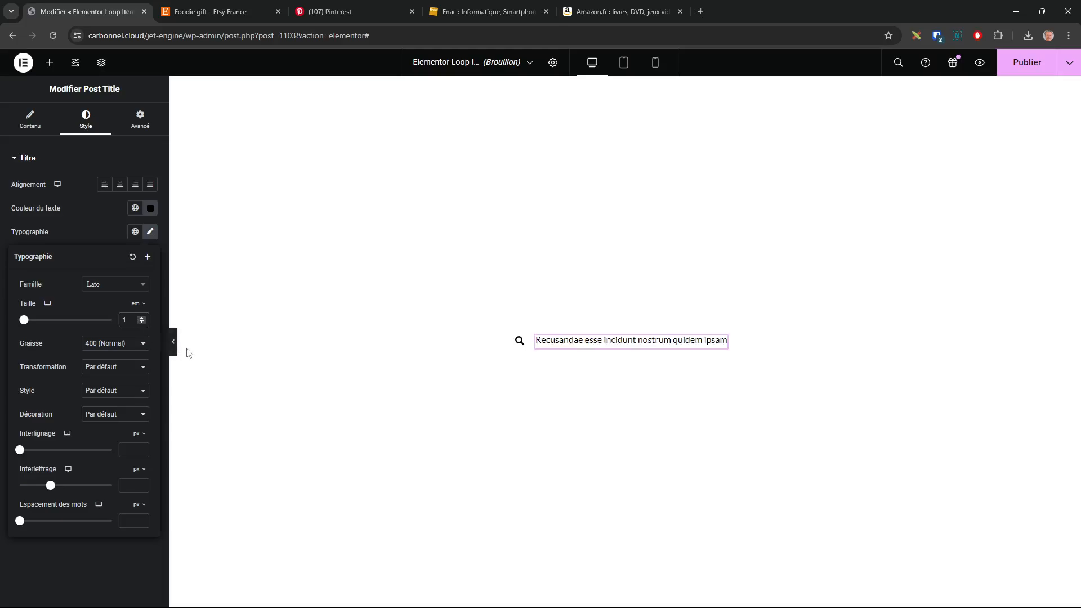
# Publish the loop item template and exit to the WordPress dashboard.
pyautogui.click(1023, 66)
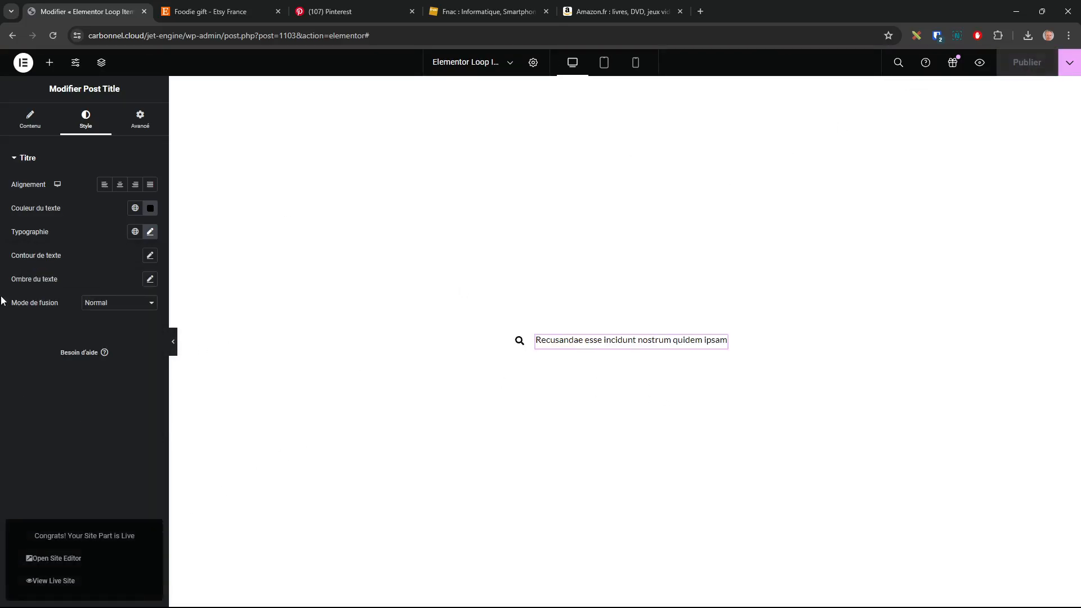
pyautogui.click(23, 64)
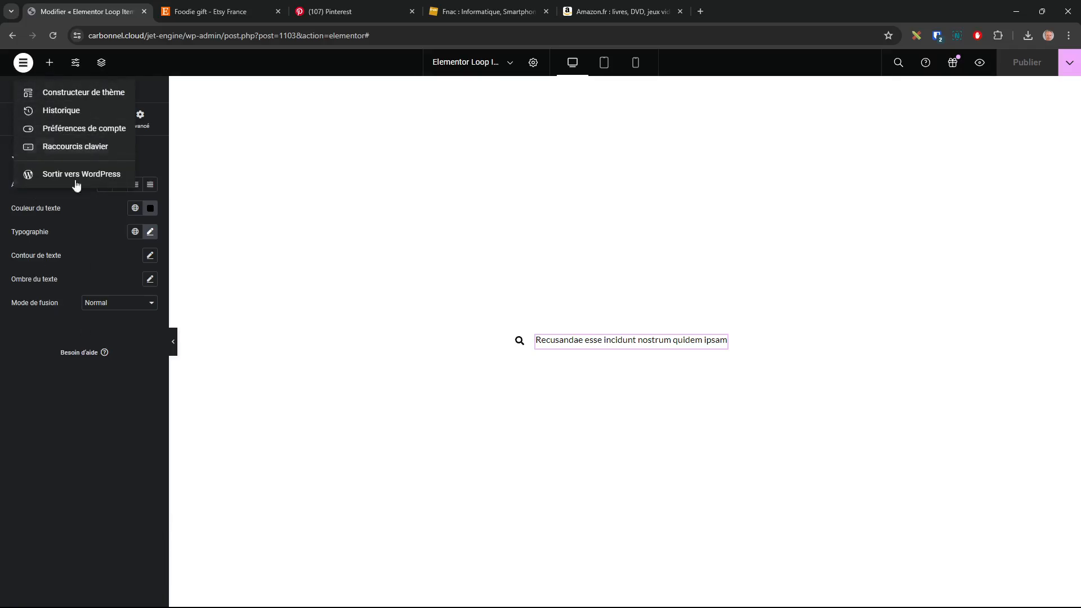
pyautogui.click(96, 176)
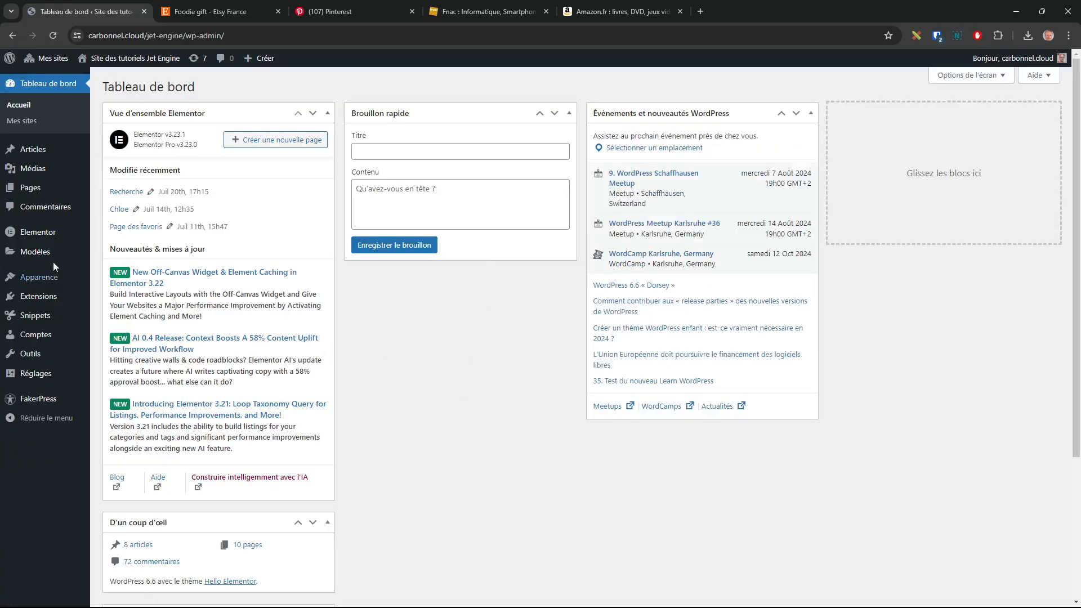
# Open the Recherche page dated 20/07/2024 in Elementor and select its Search widget for editing.
pyautogui.click(127, 190)
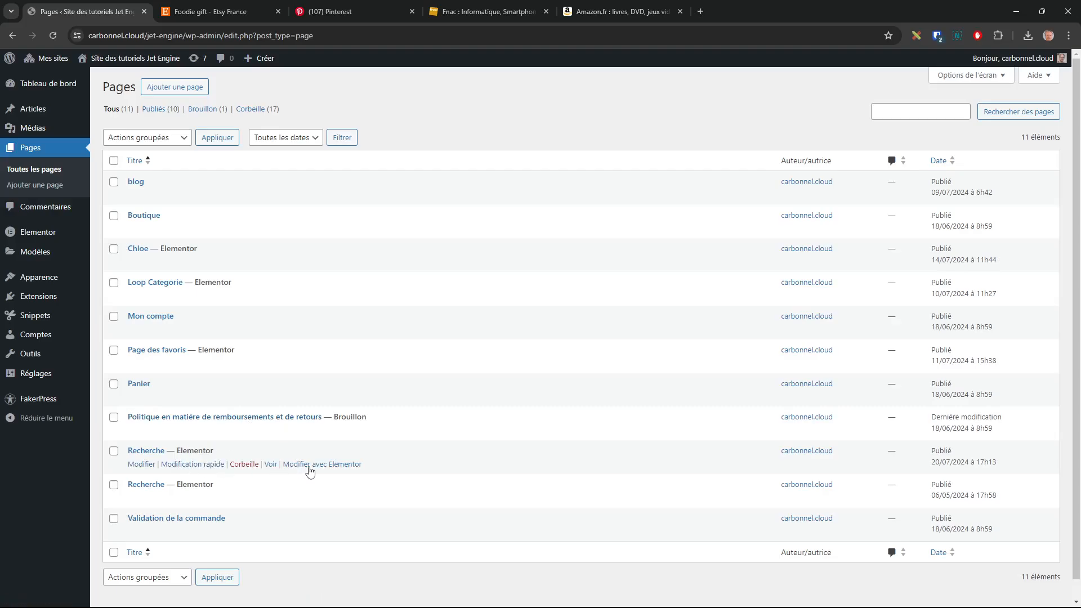
pyautogui.click(309, 467)
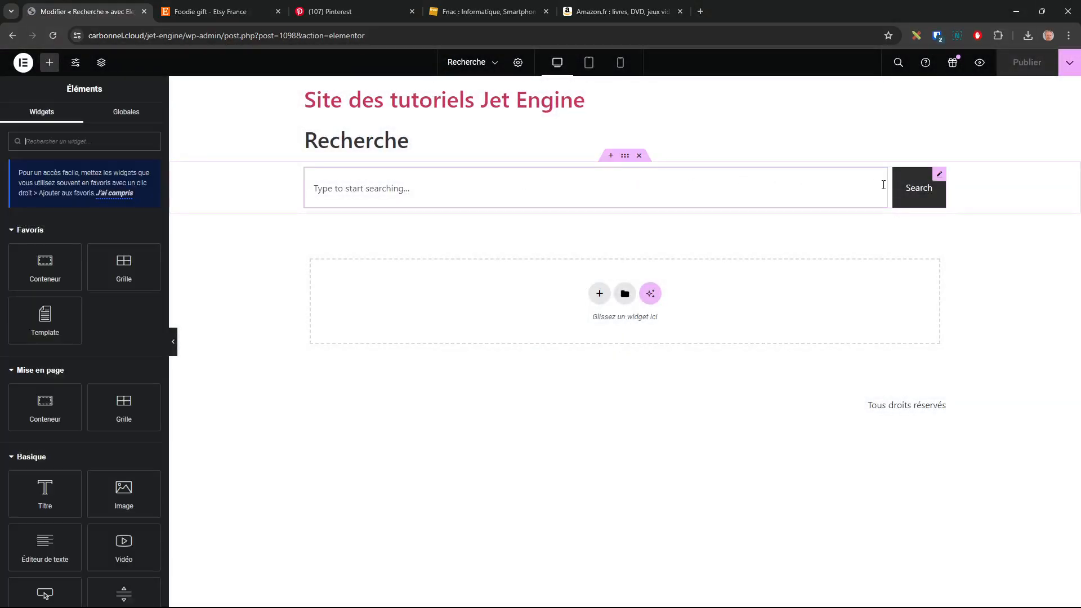
pyautogui.click(939, 174)
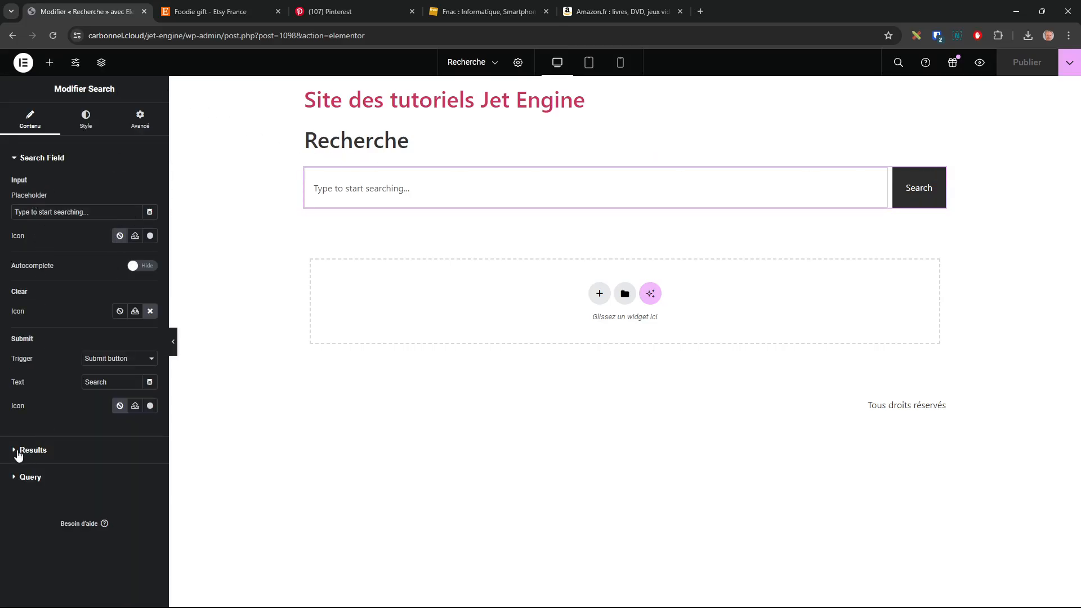
# Set the Search widget's live results template to "Elementor Loop Item #1103".
pyautogui.click(20, 450)
pyautogui.click(60, 246)
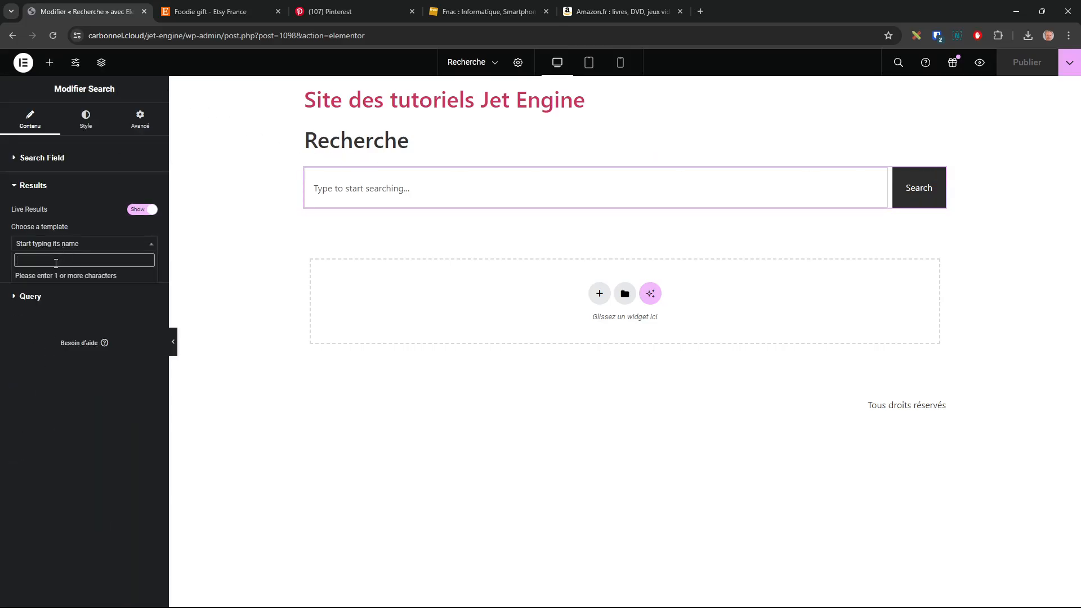
pyautogui.write('loo')
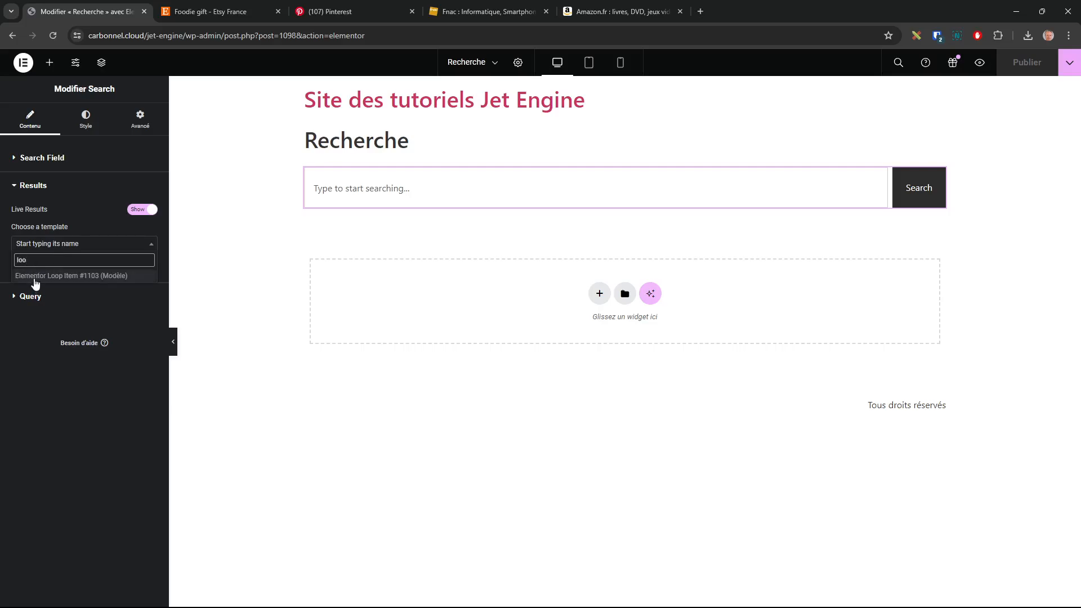
pyautogui.click(34, 278)
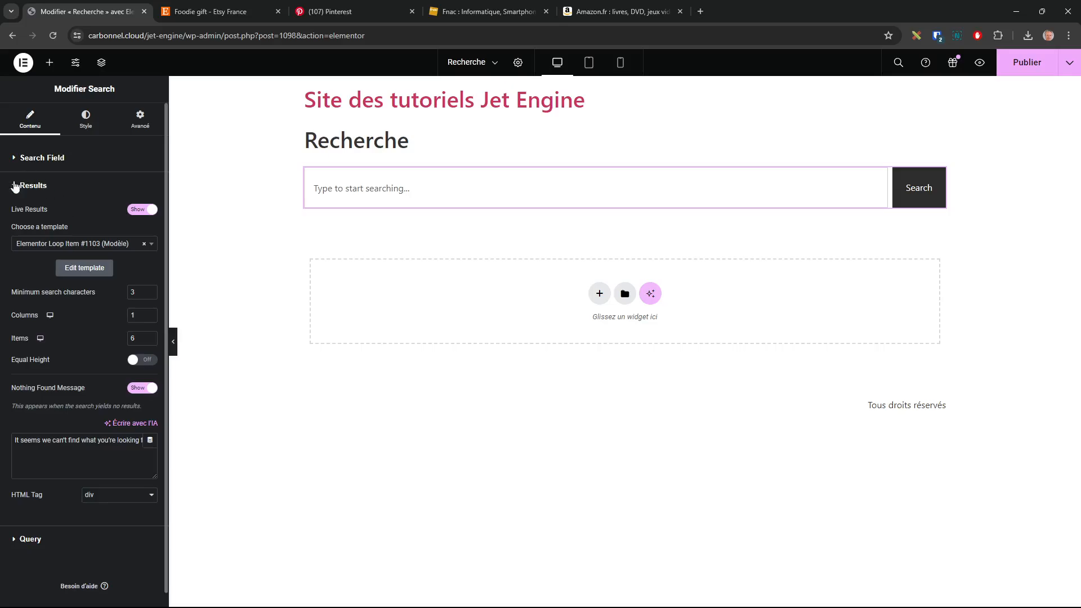
# Set both the search field's placeholder and the submit button's text to "Rechercher".
pyautogui.click(16, 187)
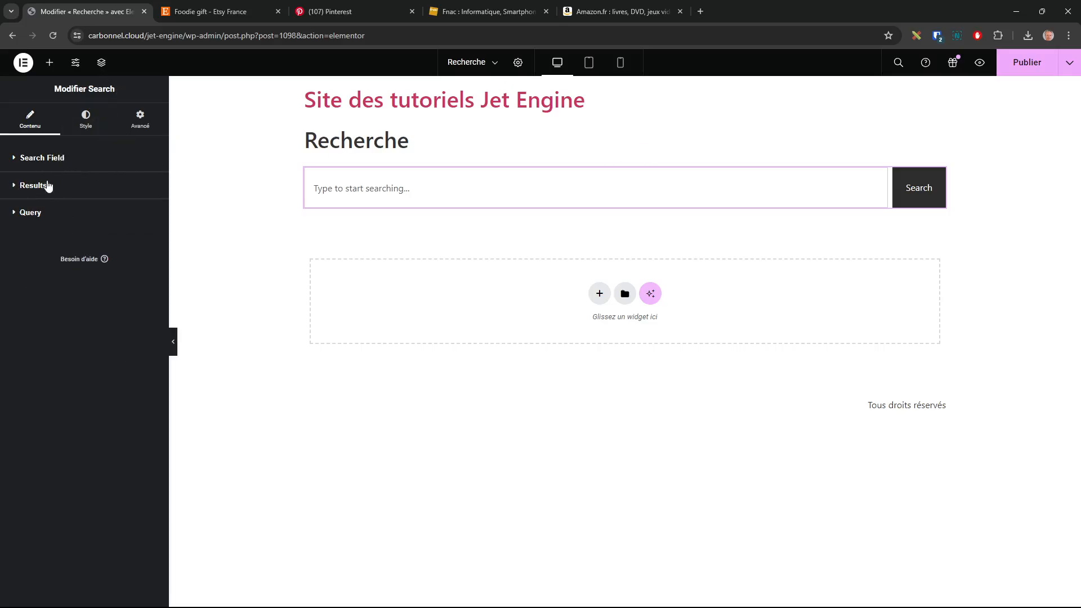
pyautogui.click(14, 158)
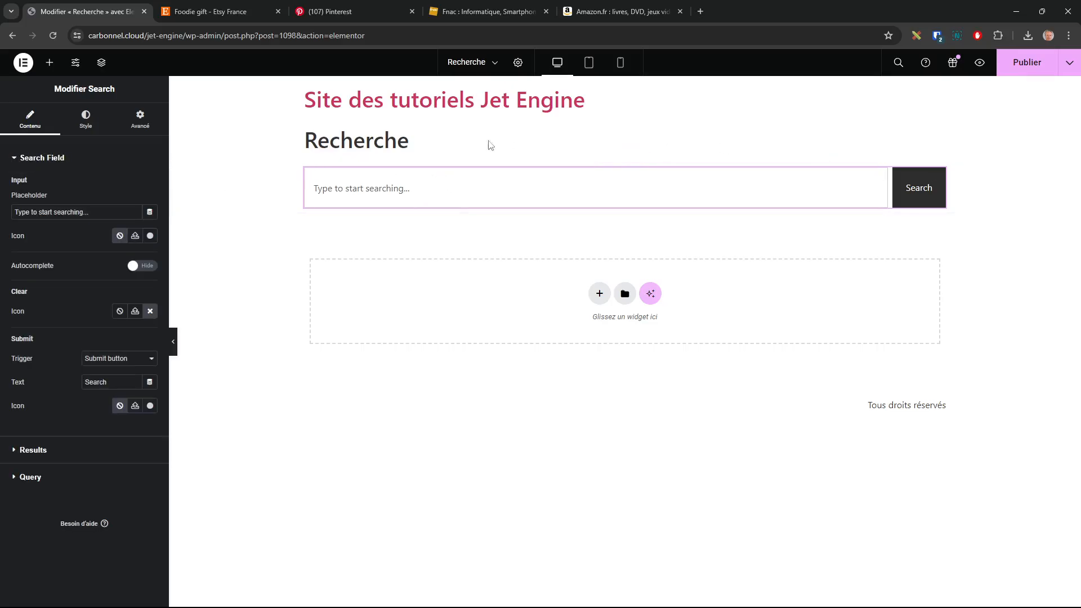
pyautogui.moveTo(107, 211); pyautogui.dragTo(6, 204)
pyautogui.write('Rechercher')
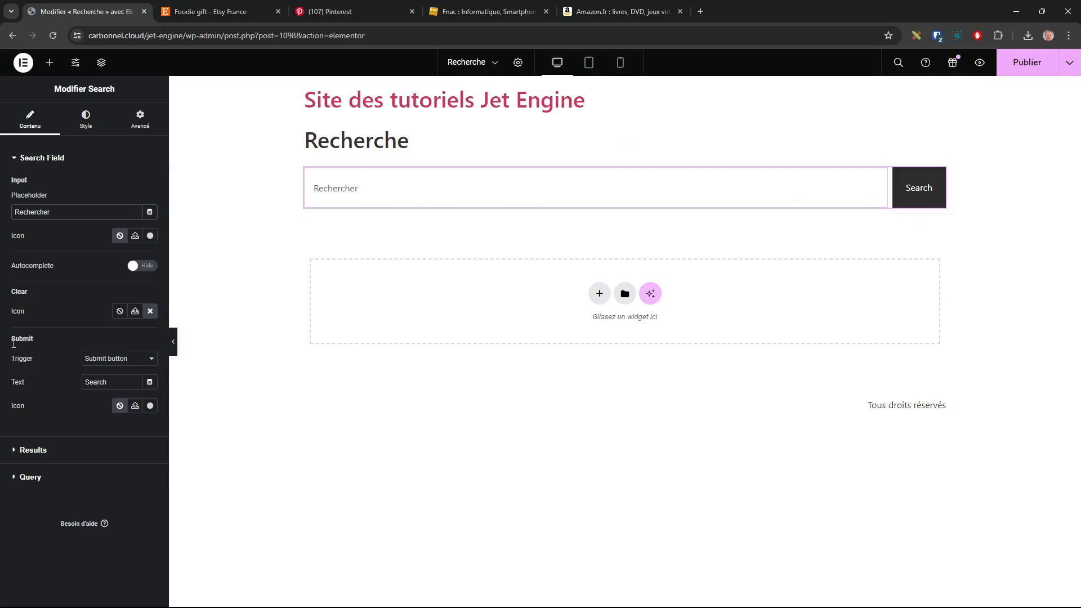
pyautogui.doubleClick(123, 381)
pyautogui.write('r')
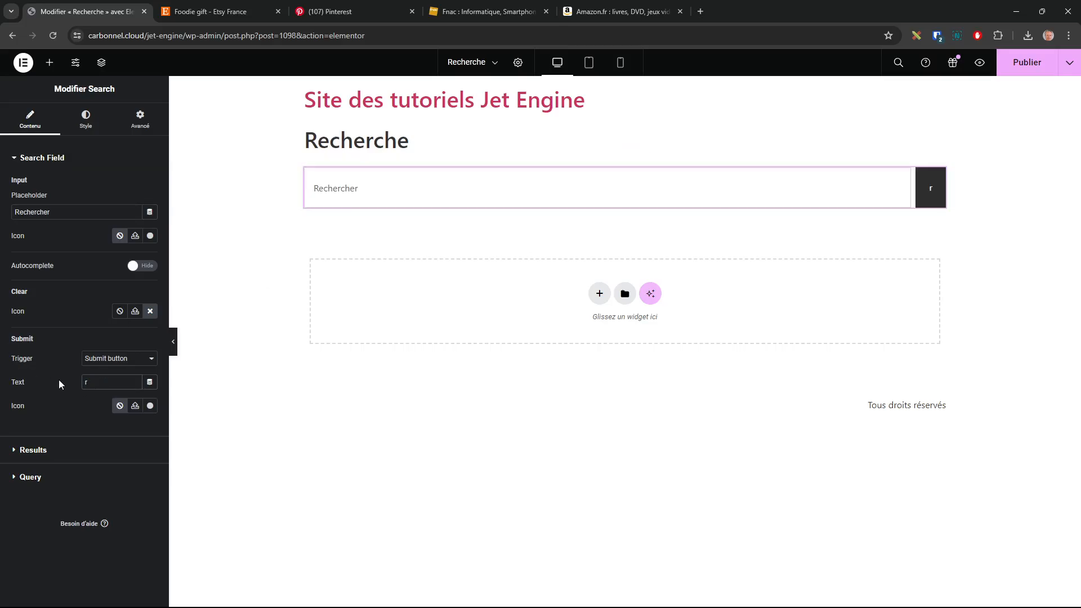
pyautogui.write('echercher')
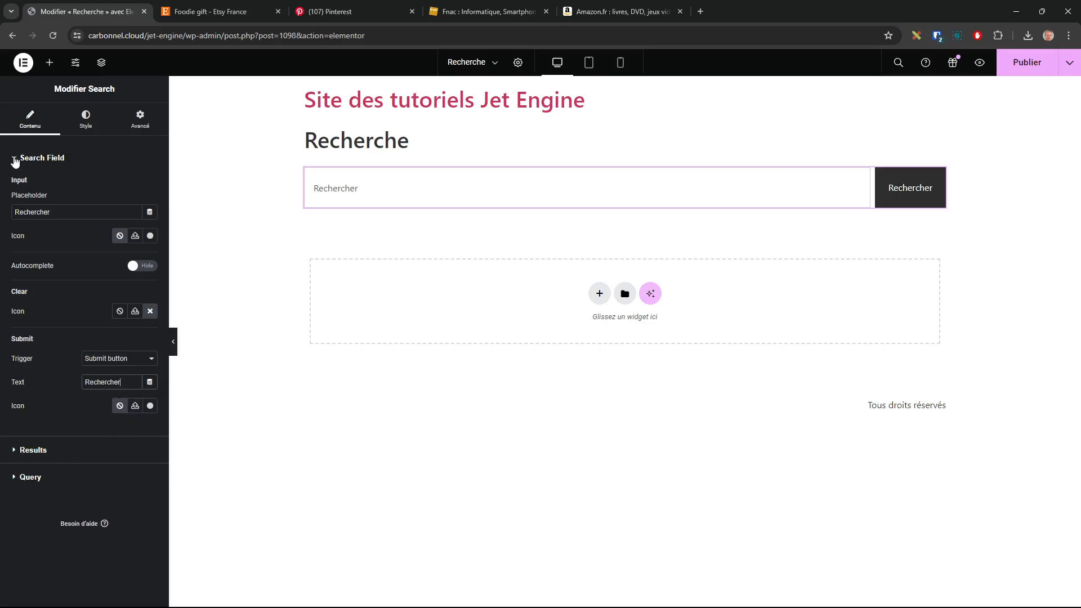
# Replace the Search widget's nothing-found message with "Aucun résultat".
pyautogui.click(12, 158)
pyautogui.click(14, 188)
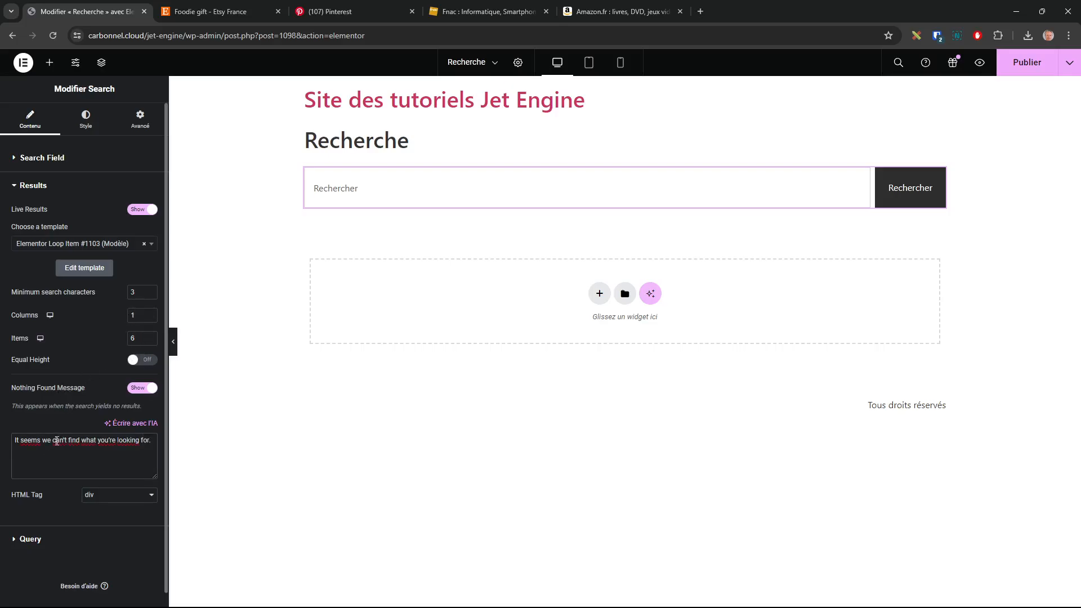
pyautogui.tripleClick(57, 441)
pyautogui.write('Aucu')
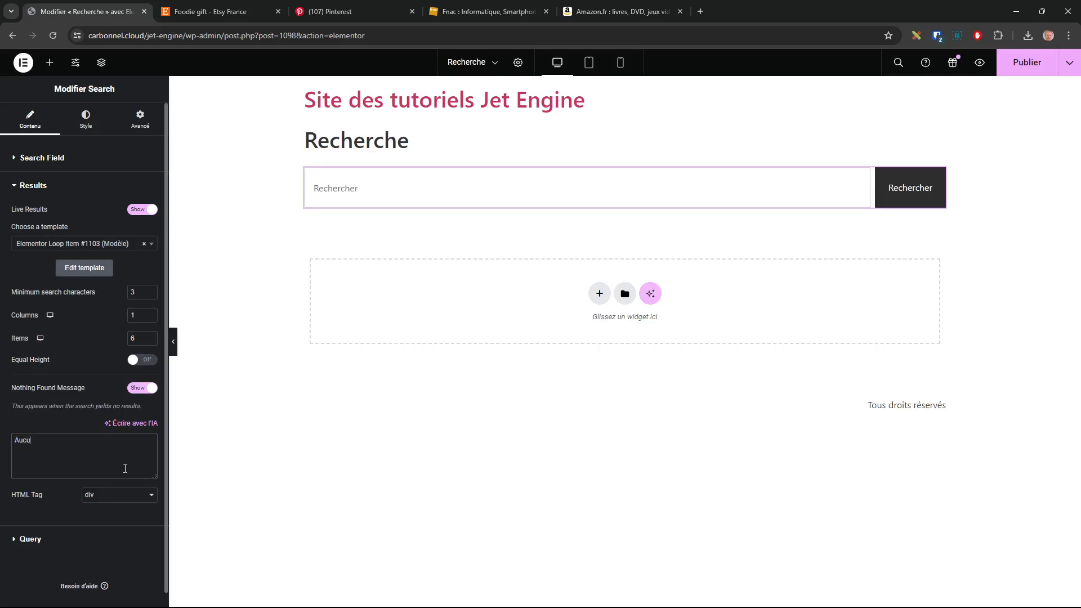
pyautogui.write('n résultat')
# Set the Search widget's query source to Posts and publish the Recherche page.
pyautogui.click(16, 189)
pyautogui.click(15, 213)
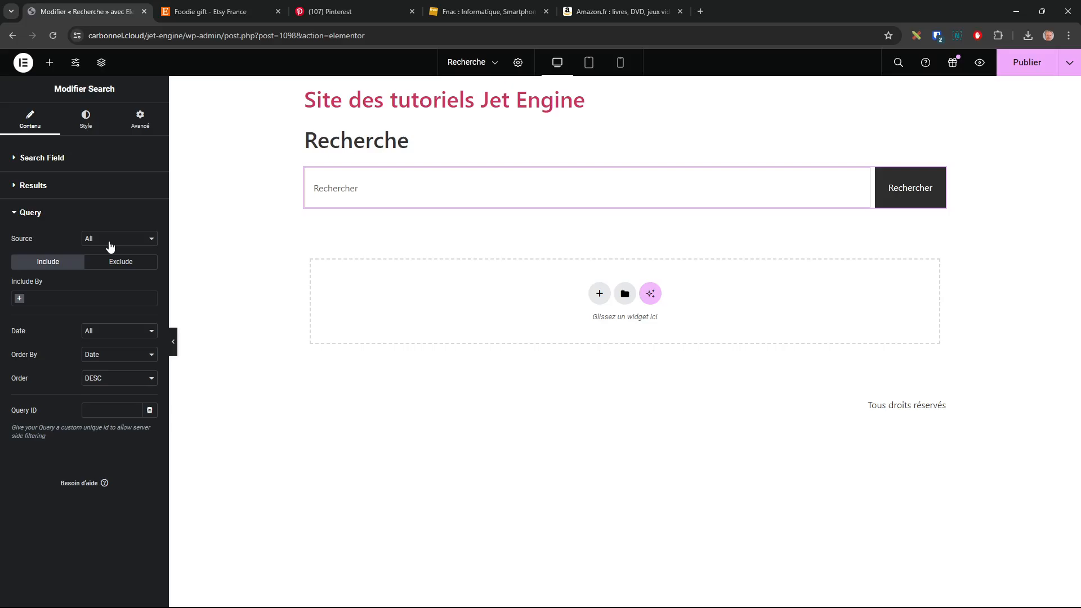
pyautogui.click(118, 242)
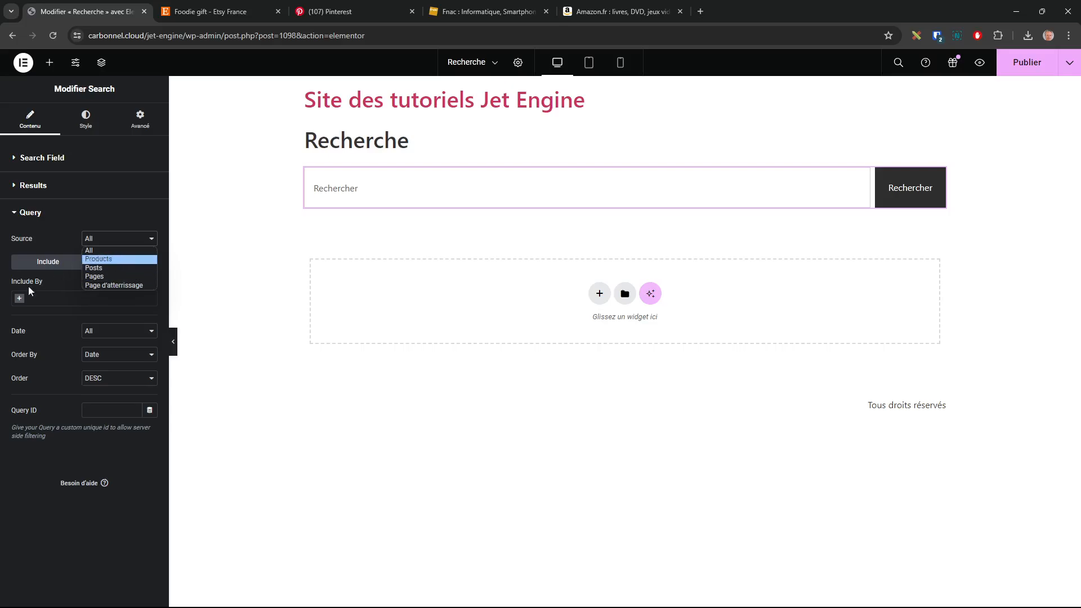
pyautogui.click(103, 268)
pyautogui.click(118, 239)
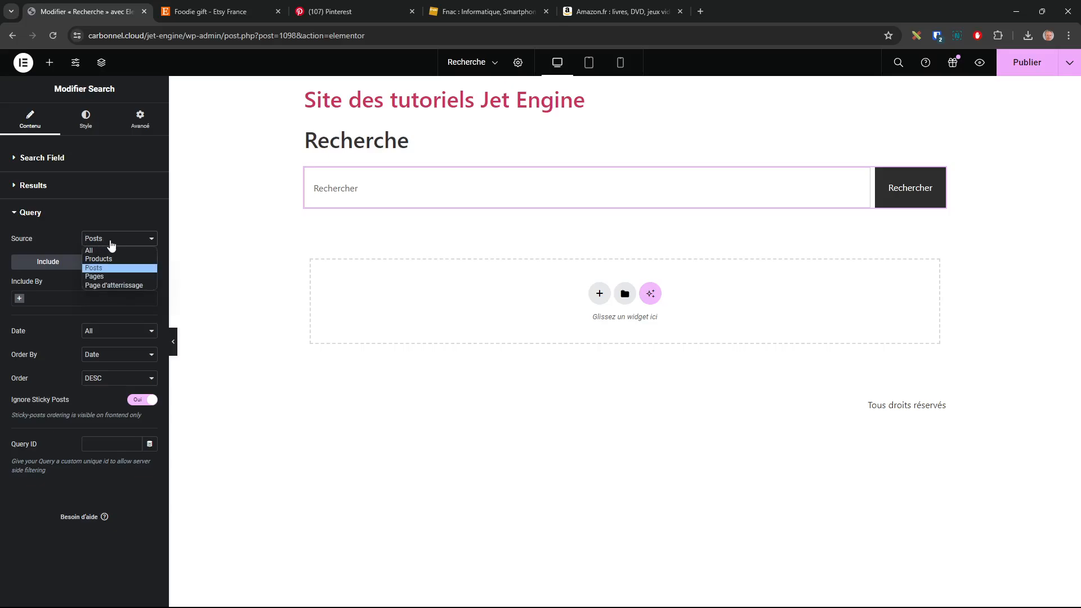
pyautogui.click(67, 239)
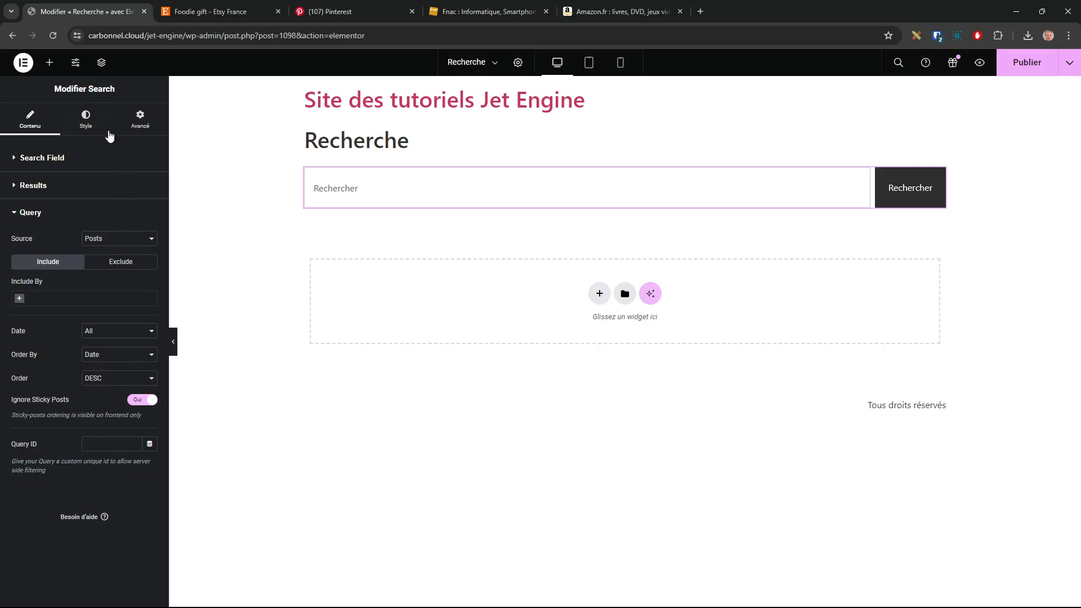
pyautogui.click(1019, 72)
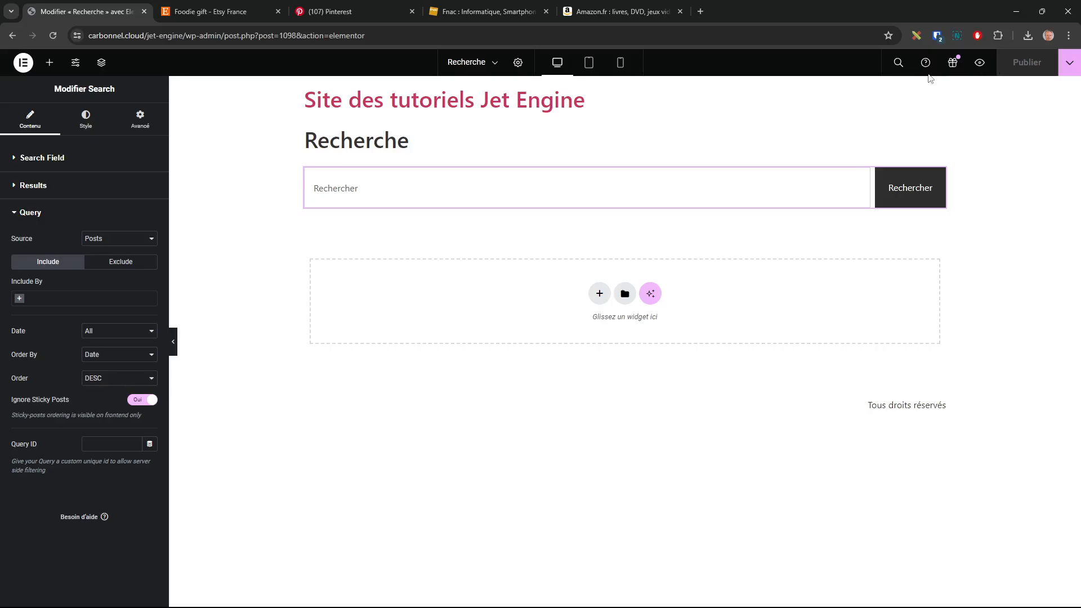
# Preview the Recherche page, search for "lor" and try to open the result "Qui voluptatem error dolorem".
pyautogui.click(978, 62)
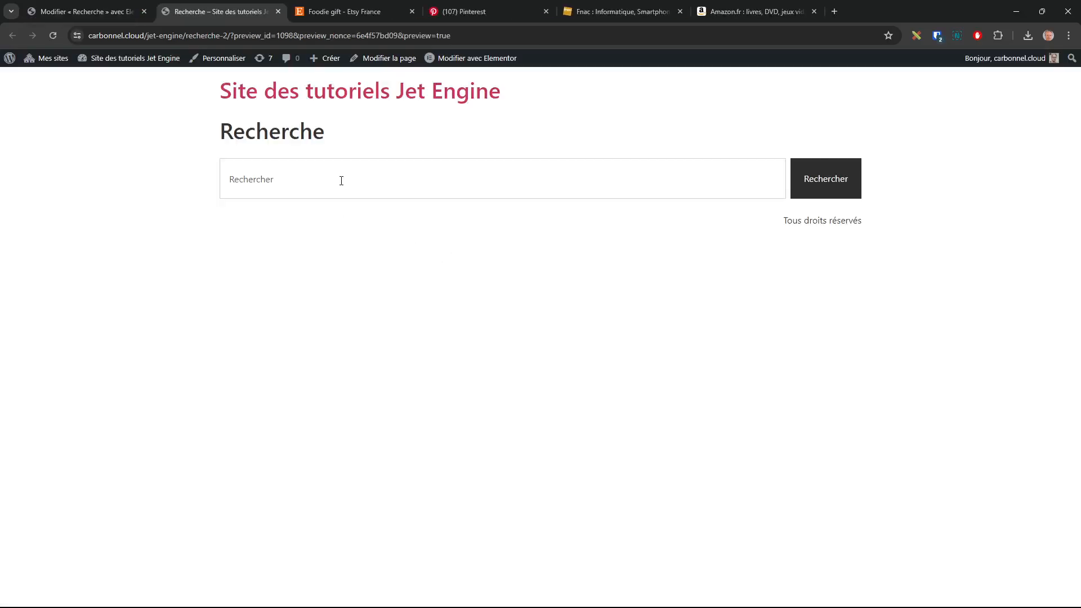
pyautogui.click(339, 179)
pyautogui.write('lor')
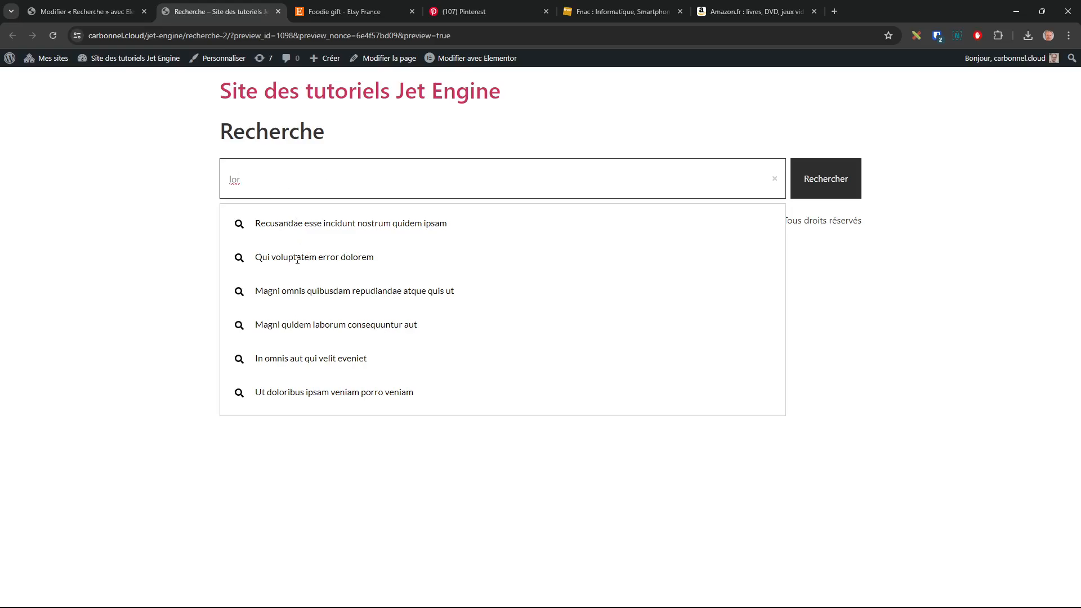
pyautogui.click(262, 262)
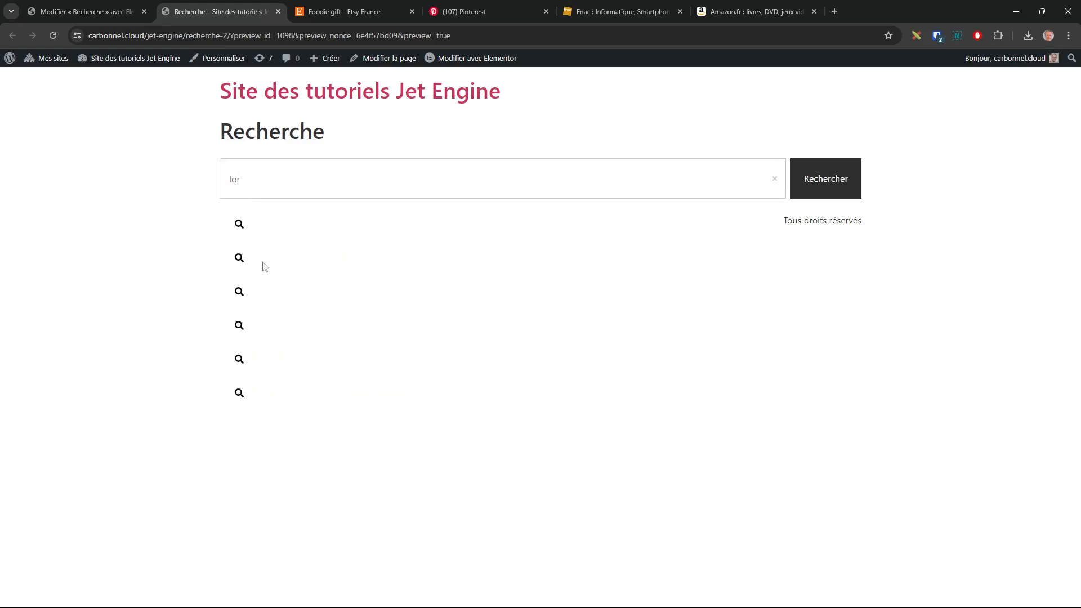
pyautogui.click(248, 186)
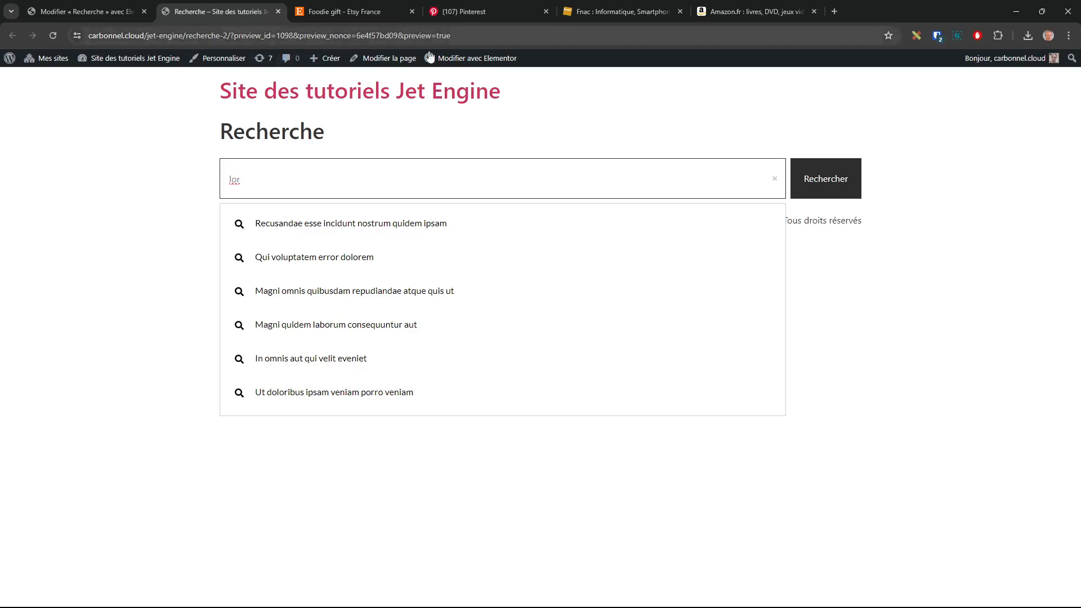
pyautogui.click(139, 153)
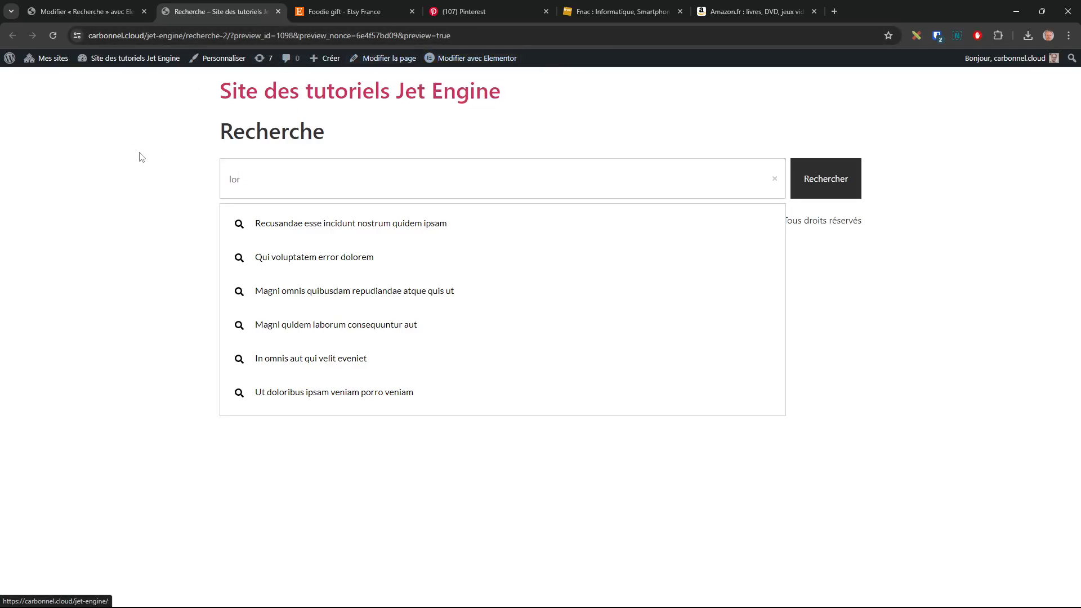
# Leave the page editor for the dashboard and open "Elementor Loop Item #1103" for editing from the Theme Builder.
pyautogui.click(69, 8)
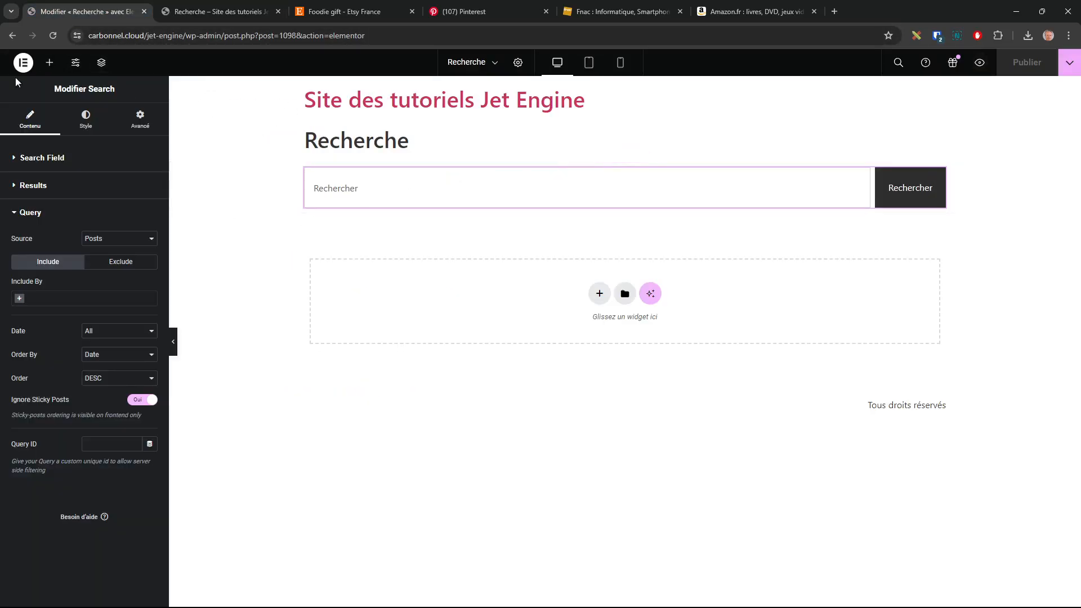
pyautogui.click(23, 63)
pyautogui.click(63, 183)
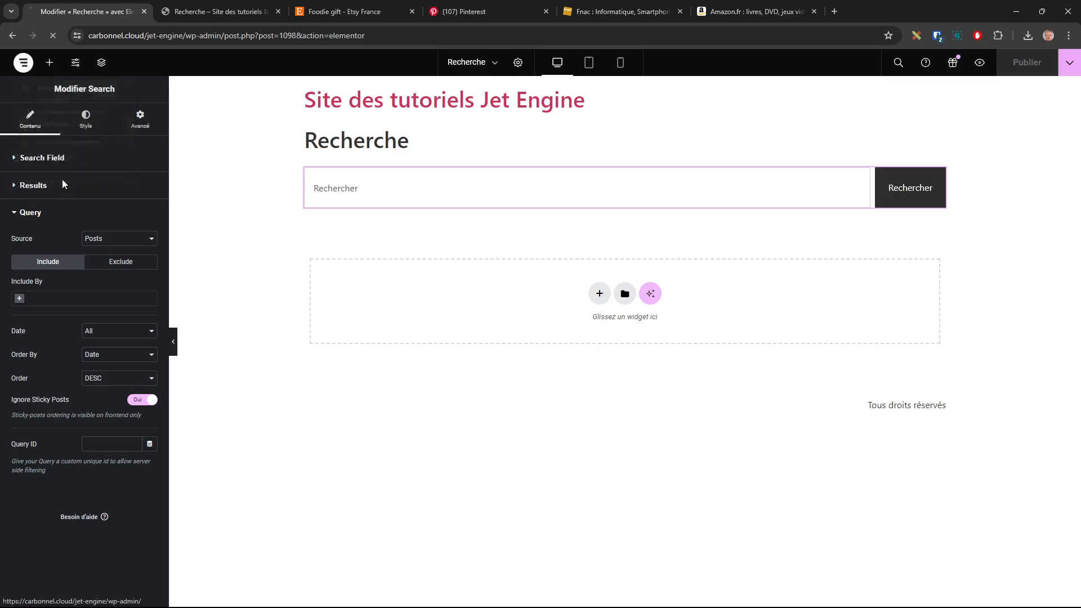
pyautogui.moveTo(38, 258)
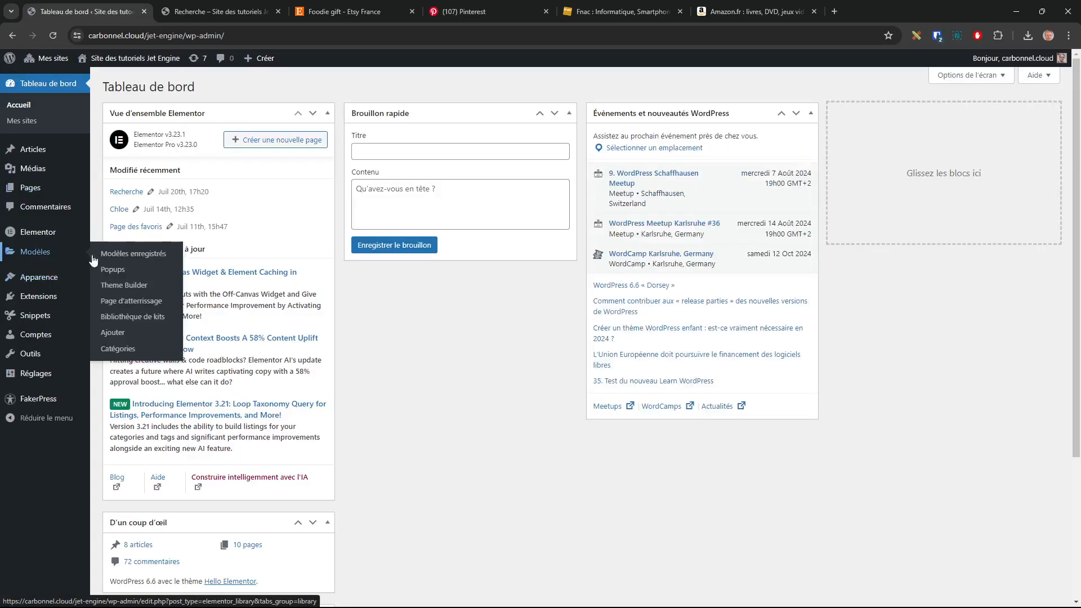
pyautogui.click(131, 286)
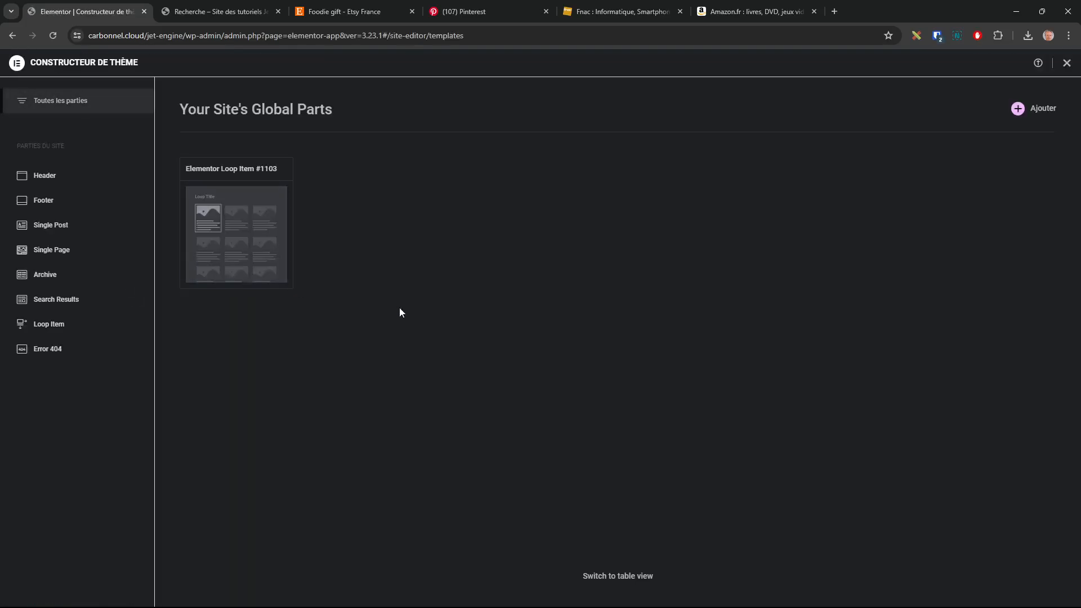
pyautogui.click(239, 248)
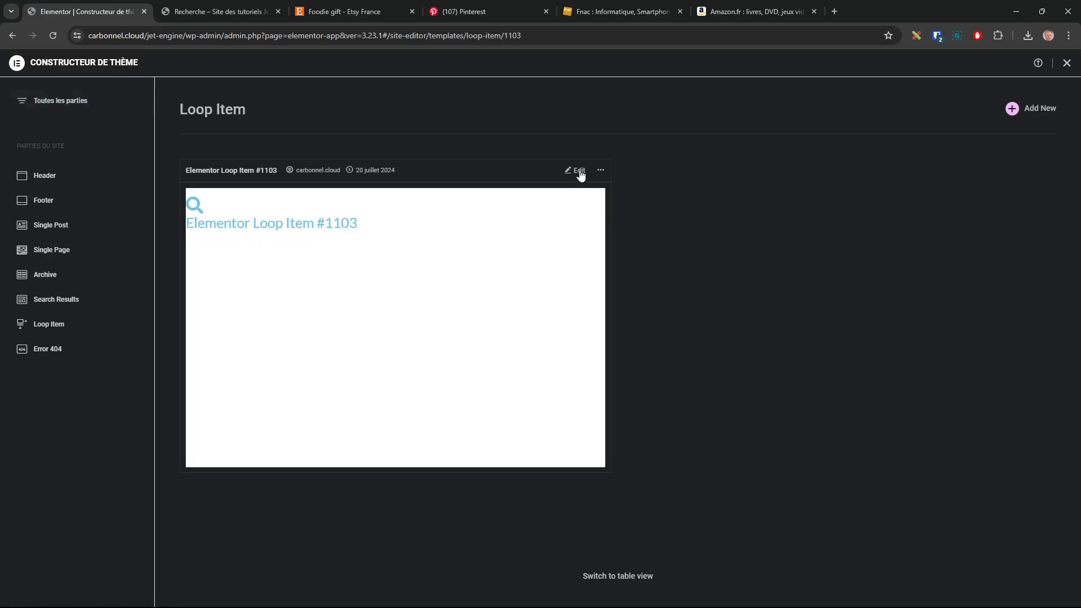
pyautogui.click(579, 171)
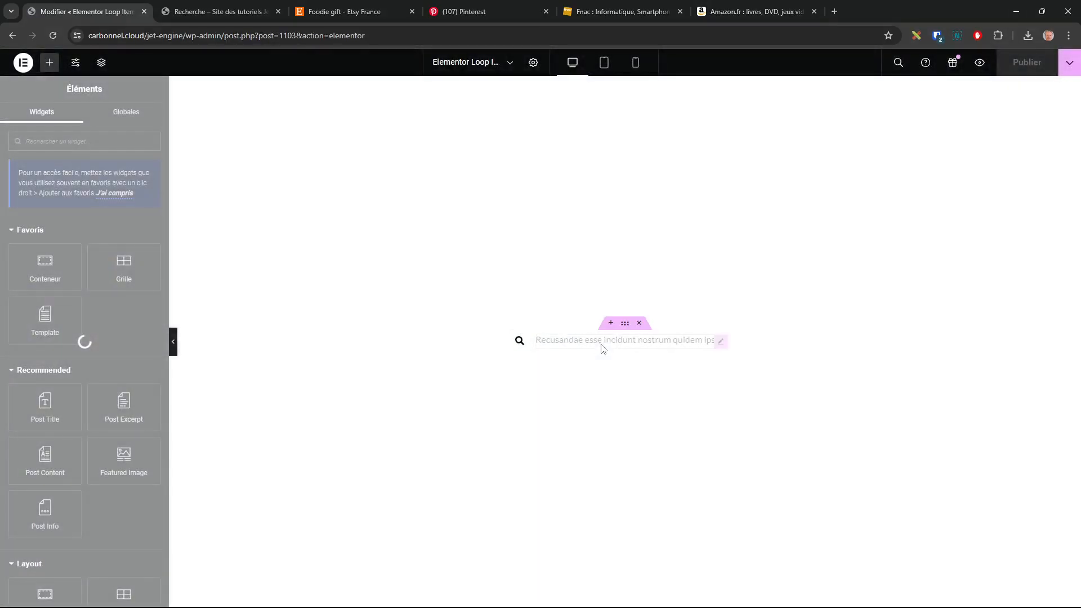
# Link the loop item's Post Title to the dynamic Post URL and publish the template.
pyautogui.click(720, 340)
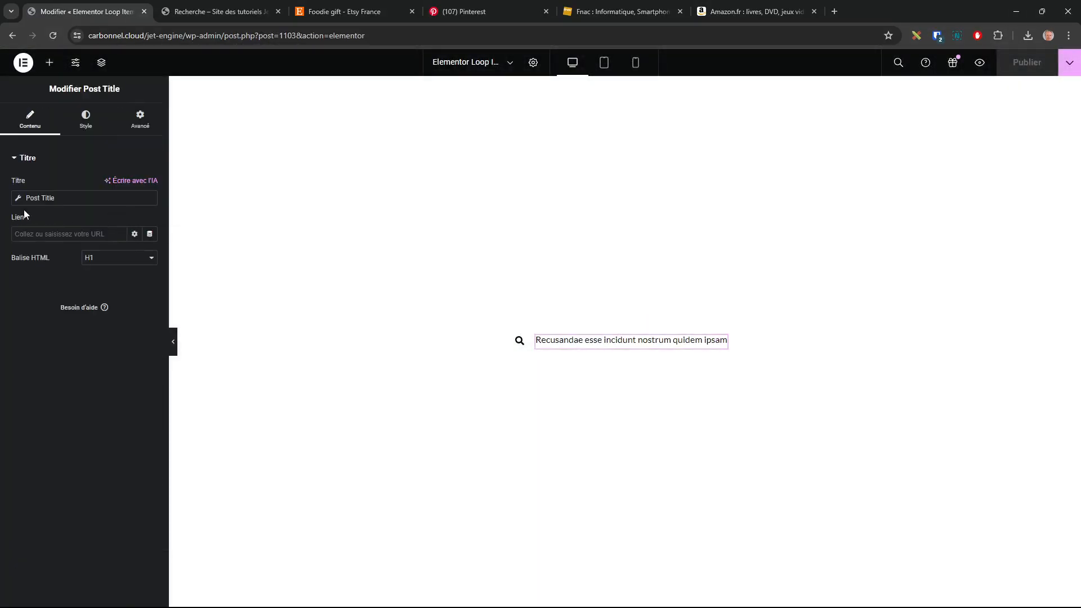
pyautogui.click(149, 234)
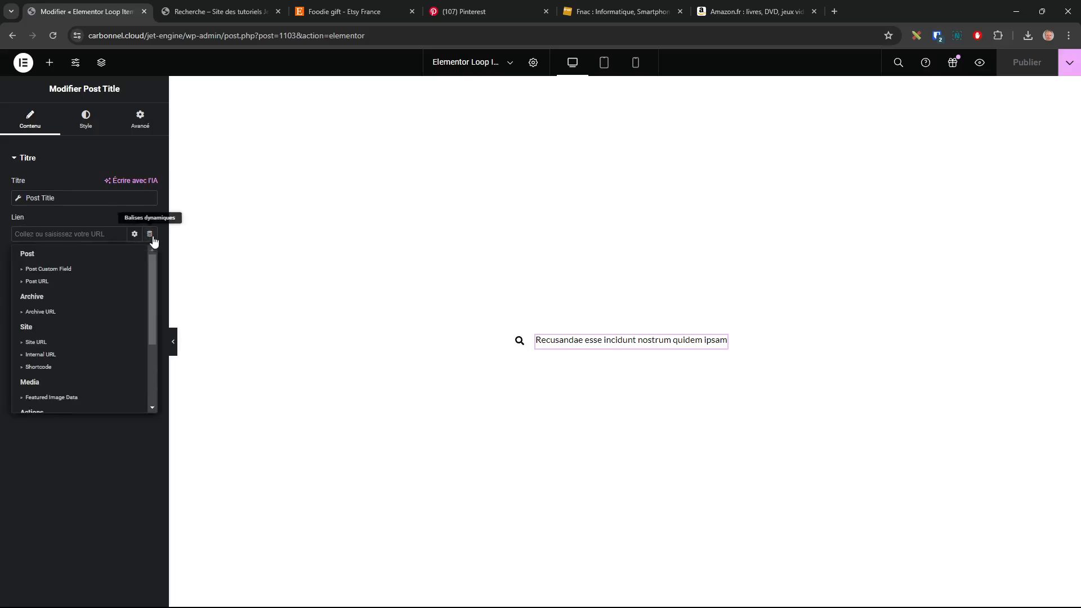
pyautogui.click(47, 282)
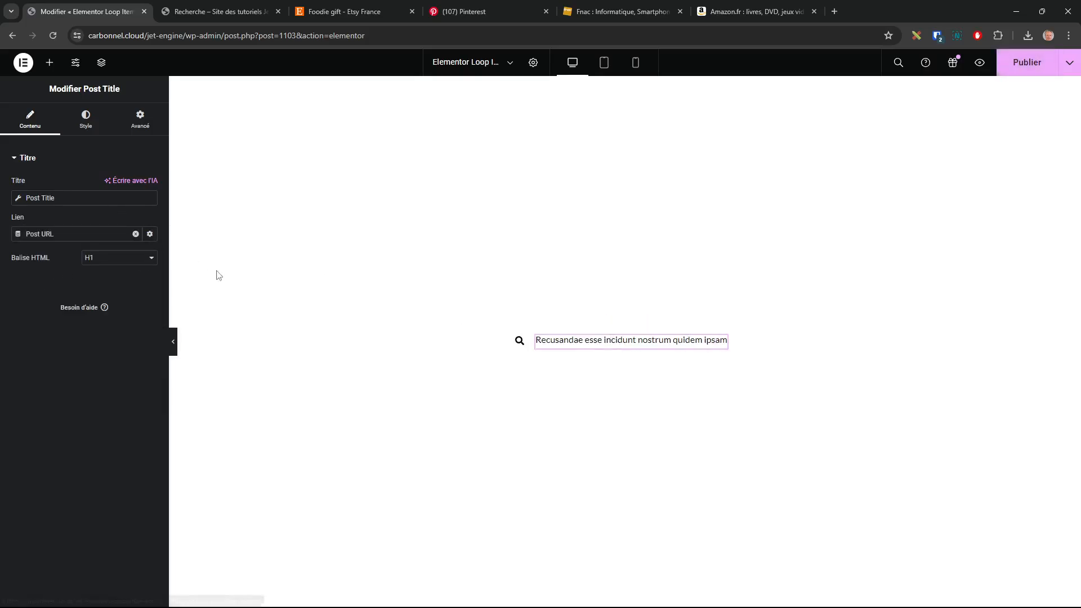
pyautogui.click(1025, 62)
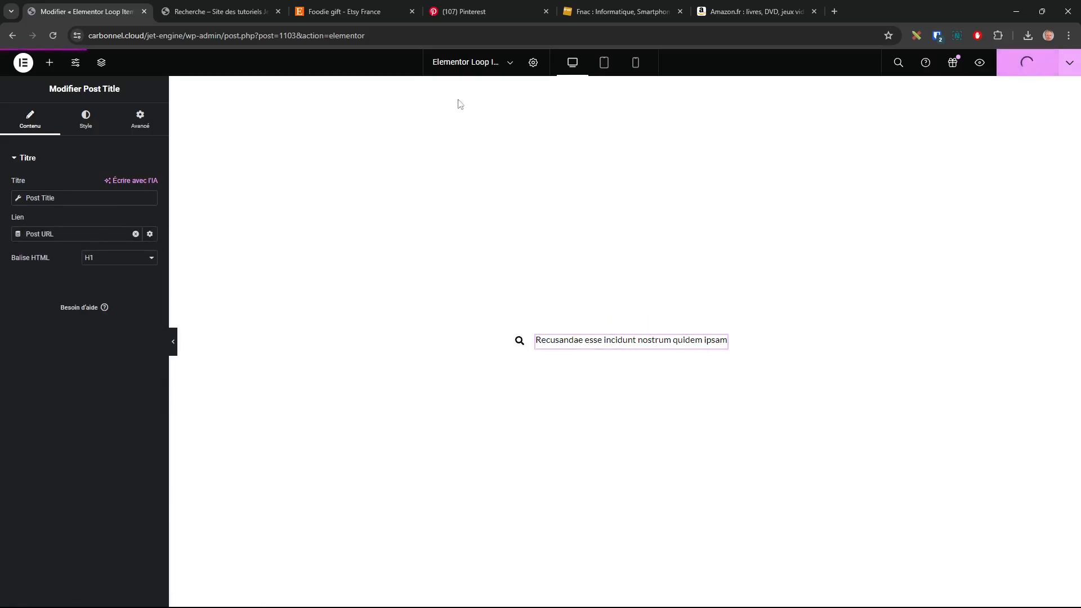
# Return to the Recherche page preview, search for "lorem" and open the result "Qui voluptatem error dolorem".
pyautogui.click(212, 11)
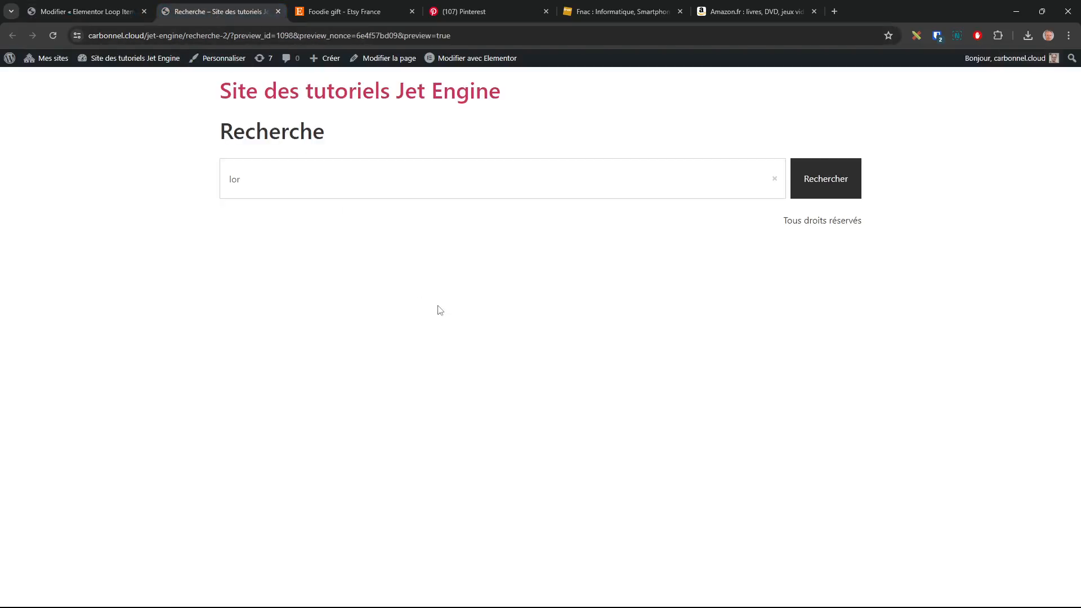
pyautogui.click(263, 185)
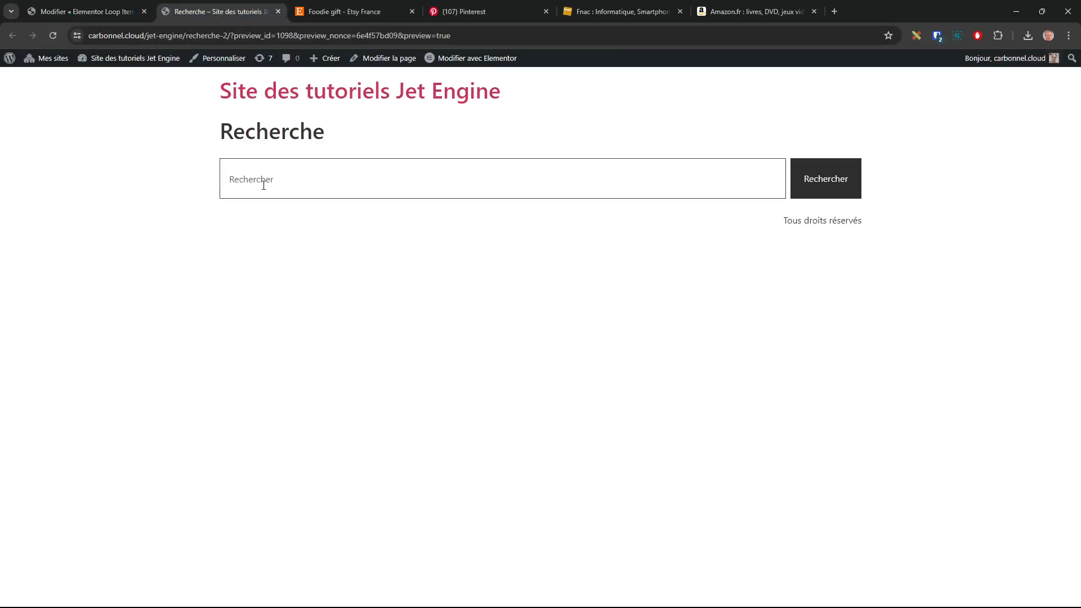
pyautogui.write('lorem')
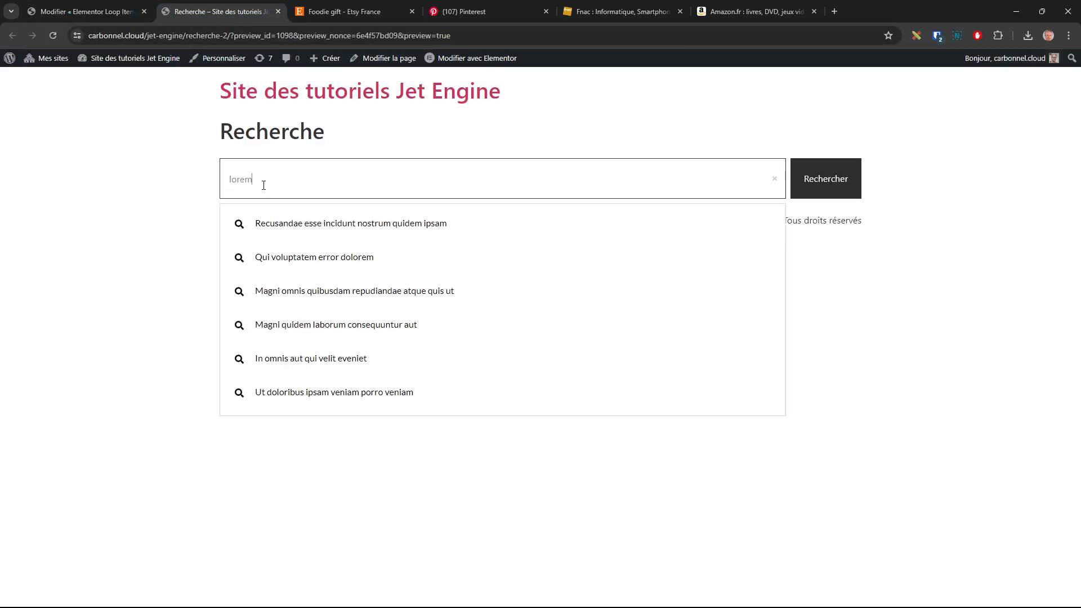
pyautogui.click(314, 263)
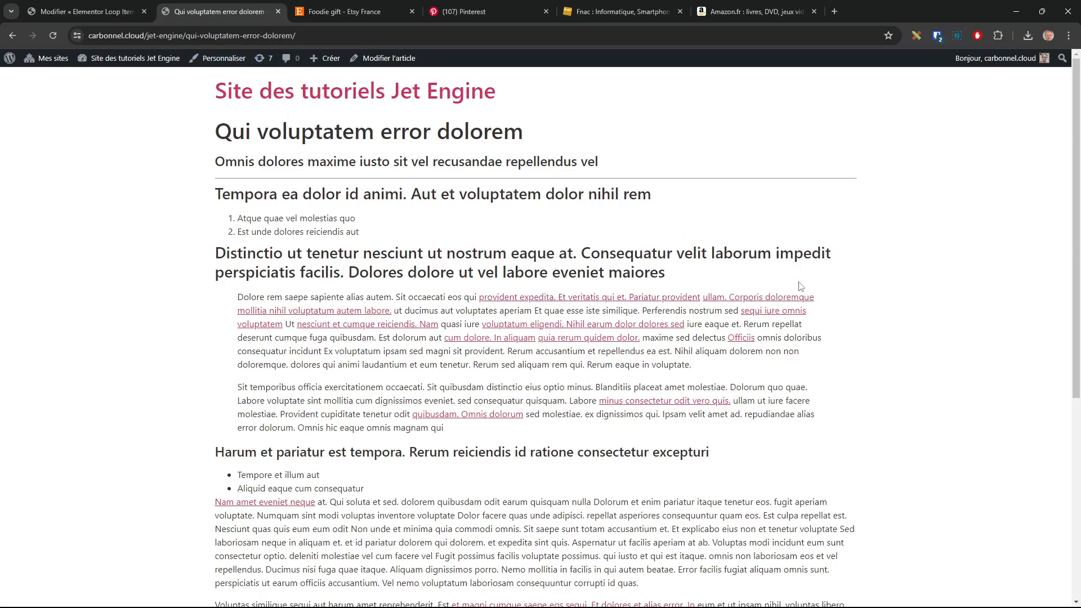
# Go back to the search page, search for "lorem" again and open the result "Id est nam vitae sit".
pyautogui.click(11, 34)
pyautogui.click(276, 180)
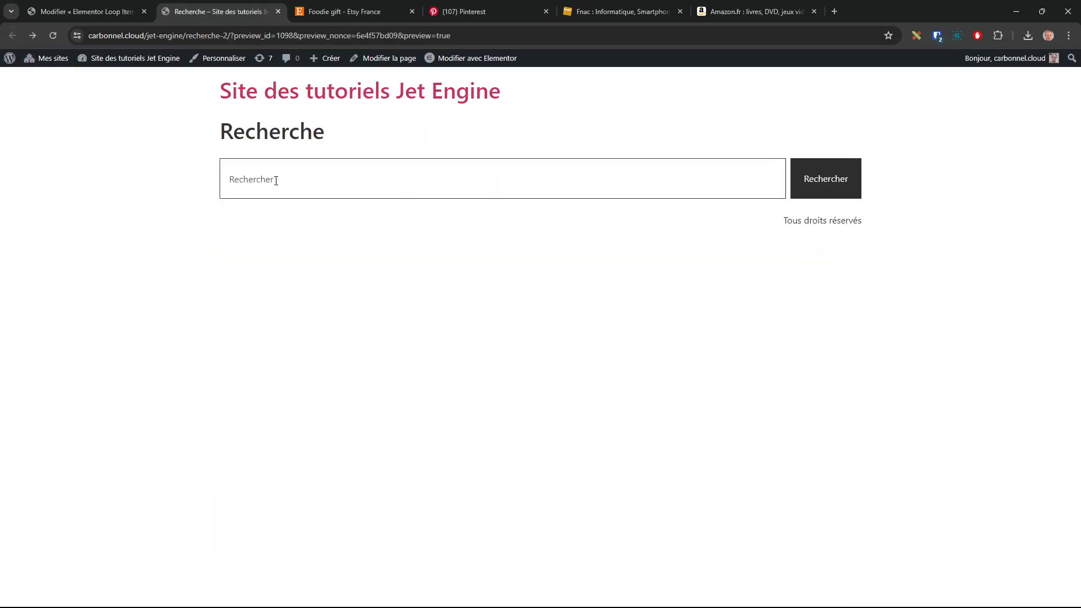
pyautogui.write('lorem')
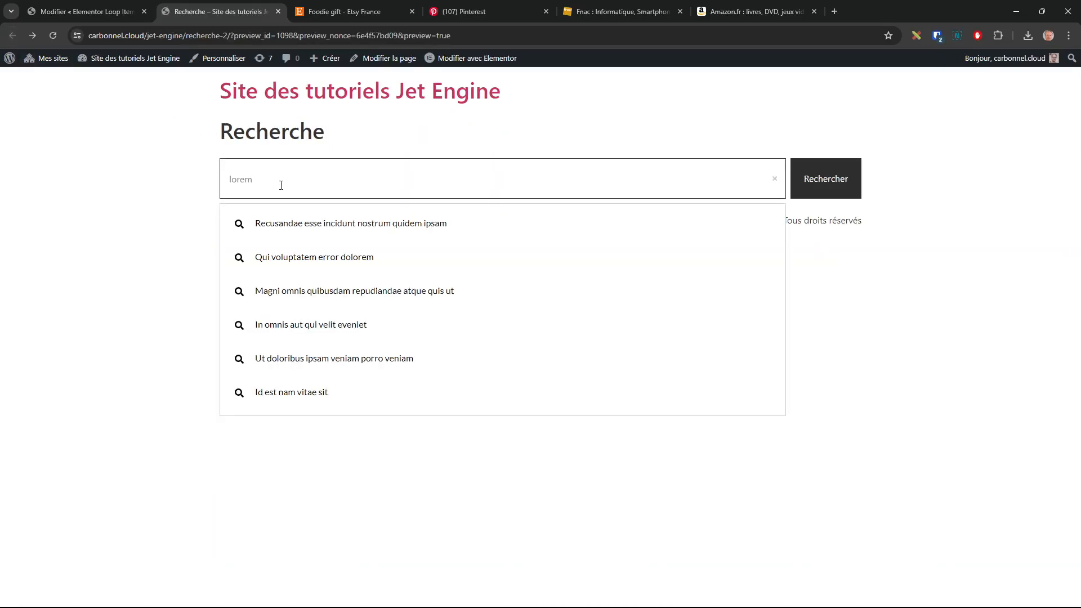
pyautogui.click(271, 396)
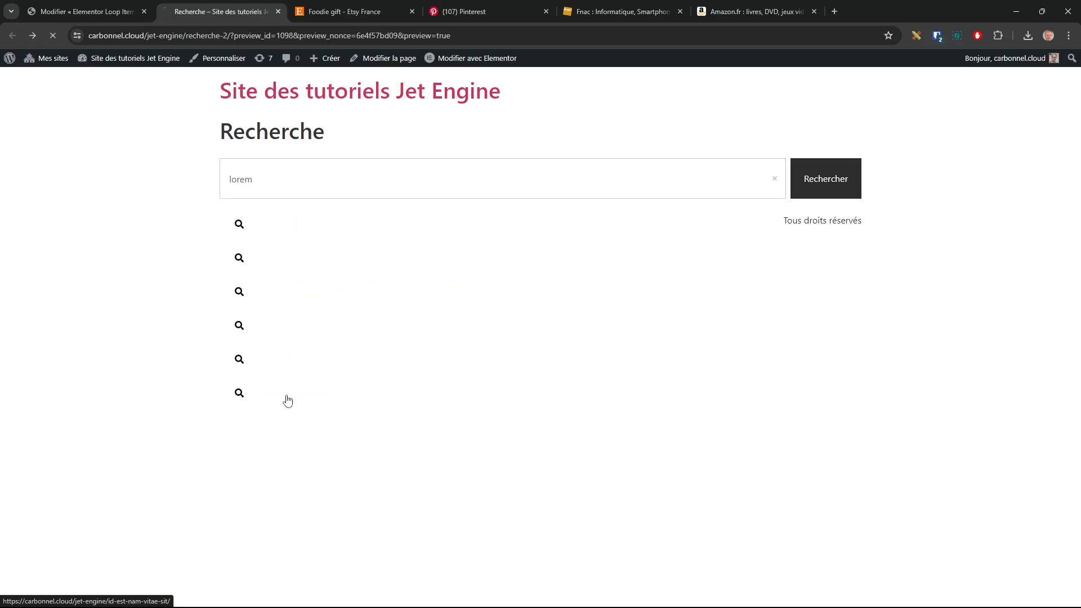